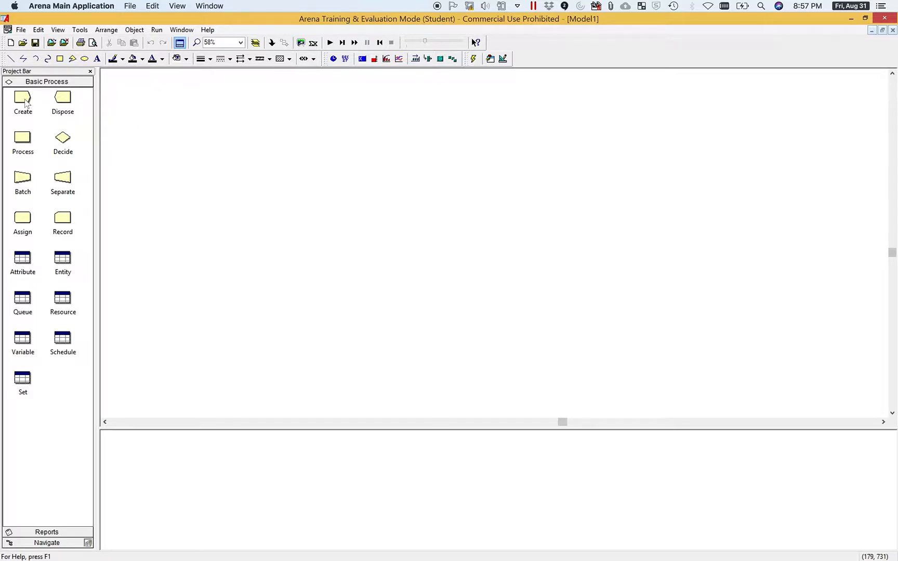
Add a Create module to the model, name it Customer Arrival and set its entity type to Customer.
drag(25, 103, 210, 183)
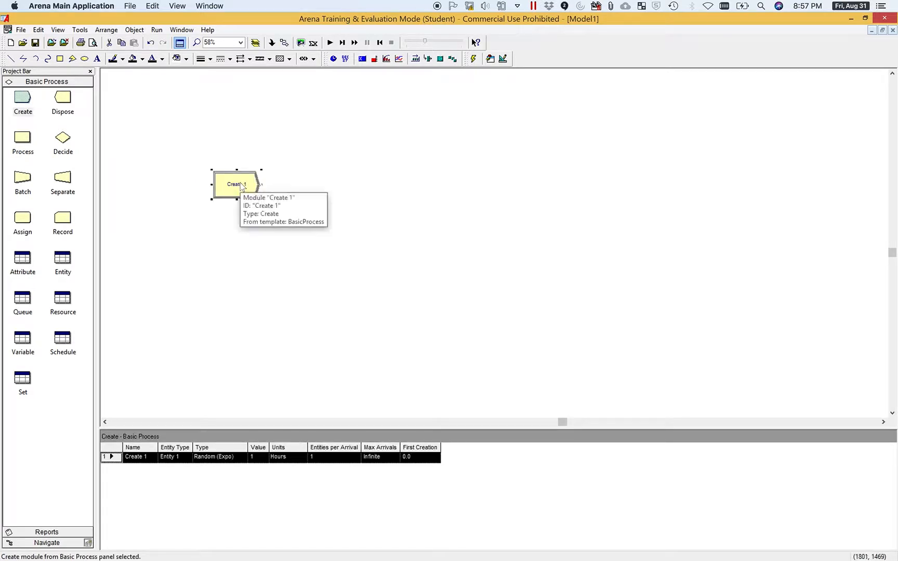
double_click(236, 190)
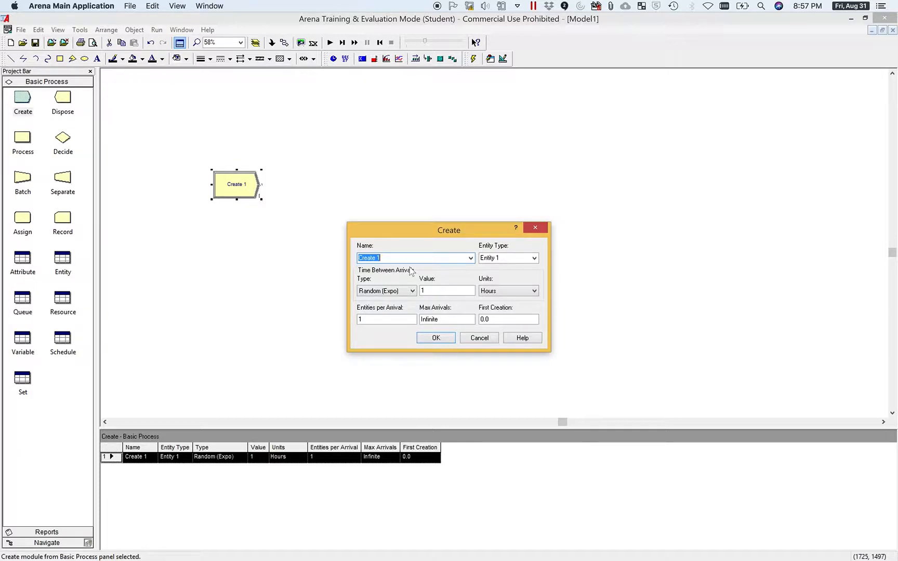
text(Customer Arrival)
click(510, 258)
drag(510, 260, 480, 260)
text(Customer)
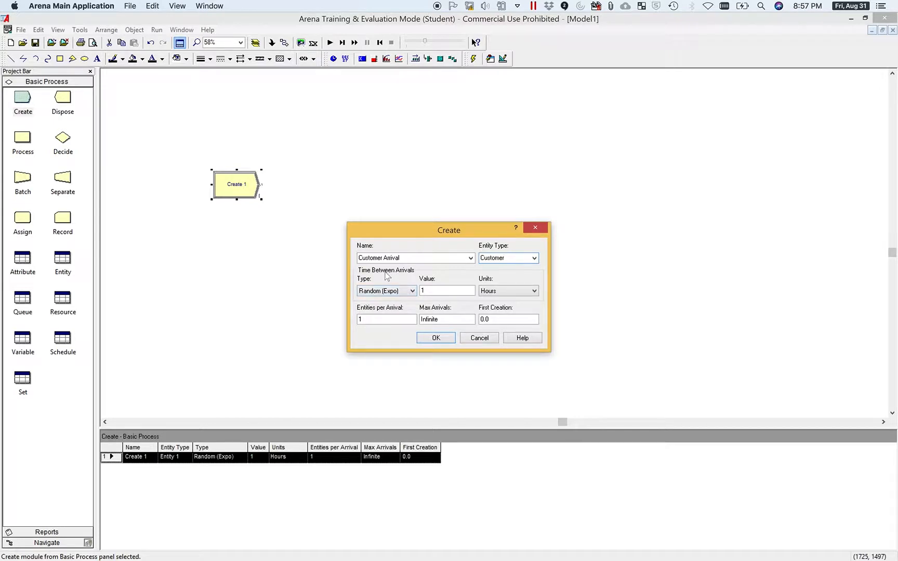
Set the Customer Arrival module's time between arrivals to 5 minutes and accept its settings.
click(431, 291)
drag(434, 290, 414, 290)
text(5)
click(522, 291)
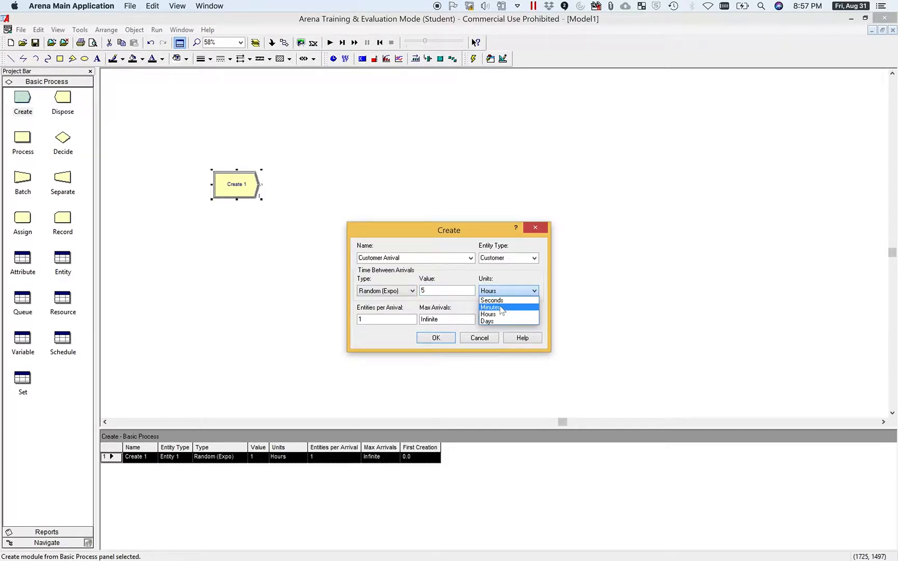
click(494, 307)
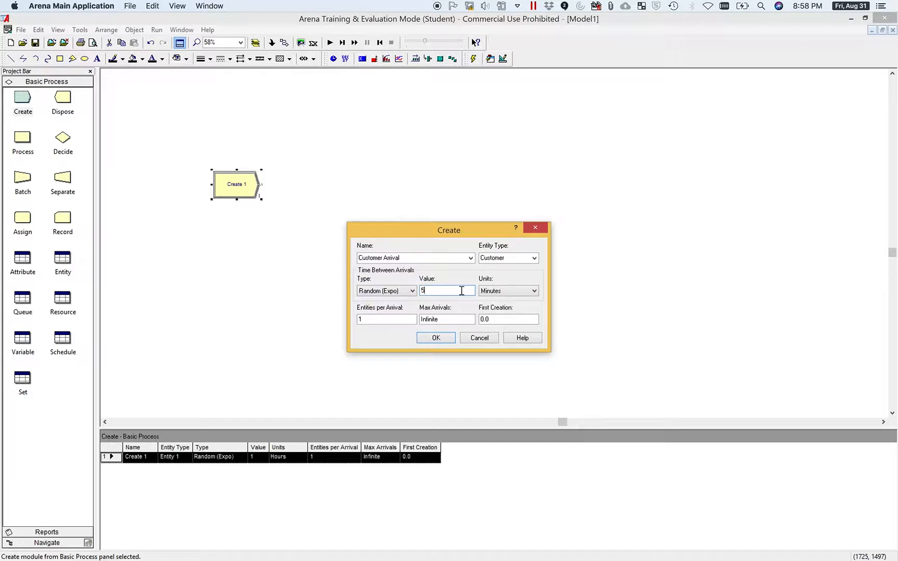
click(365, 320)
click(446, 320)
click(501, 320)
click(426, 341)
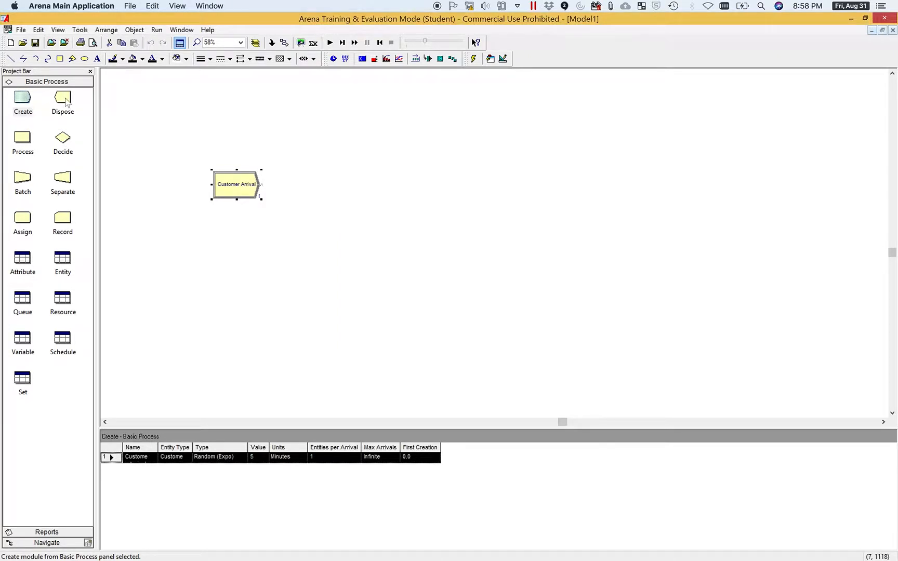
Add a Dispose module level with Customer Arrival, well to its right, and name it Customer Departs.
click(63, 99)
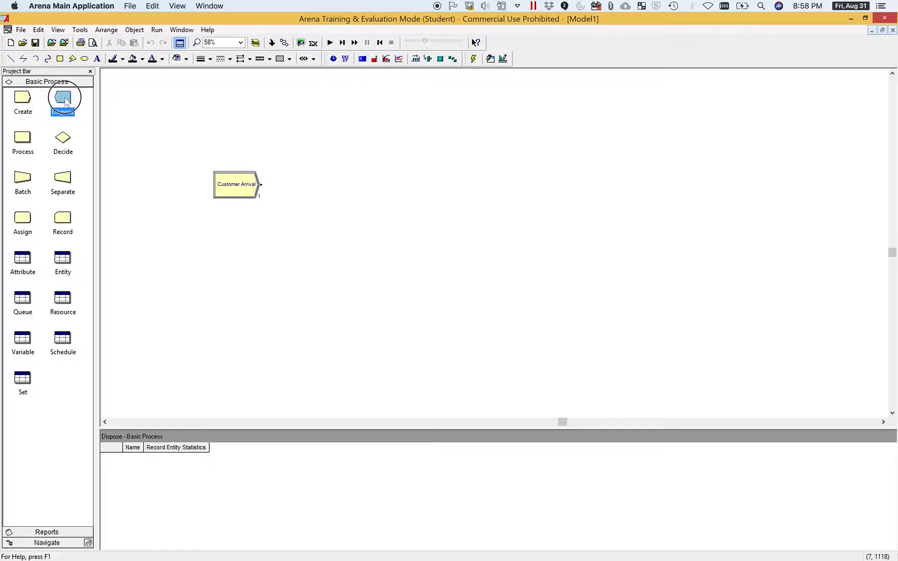
drag(65, 100, 478, 188)
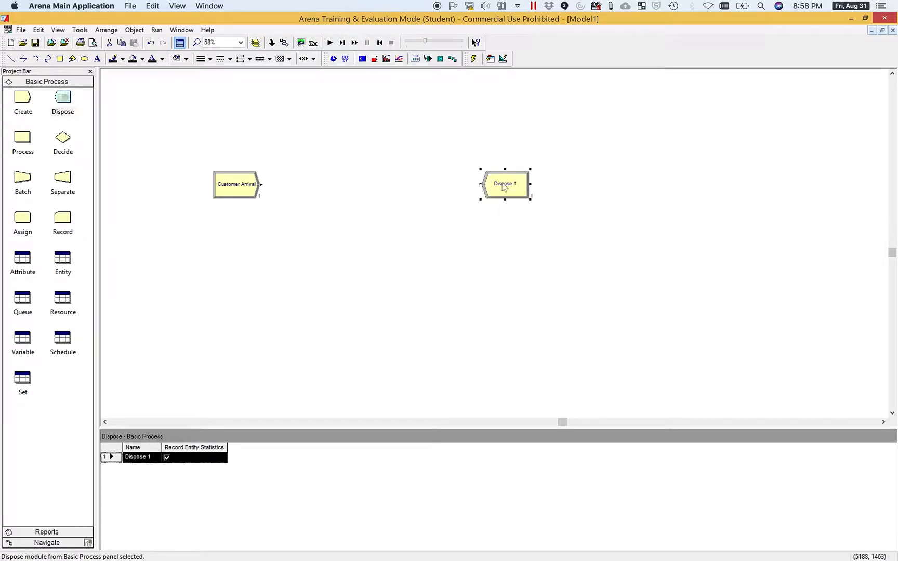
double_click(502, 184)
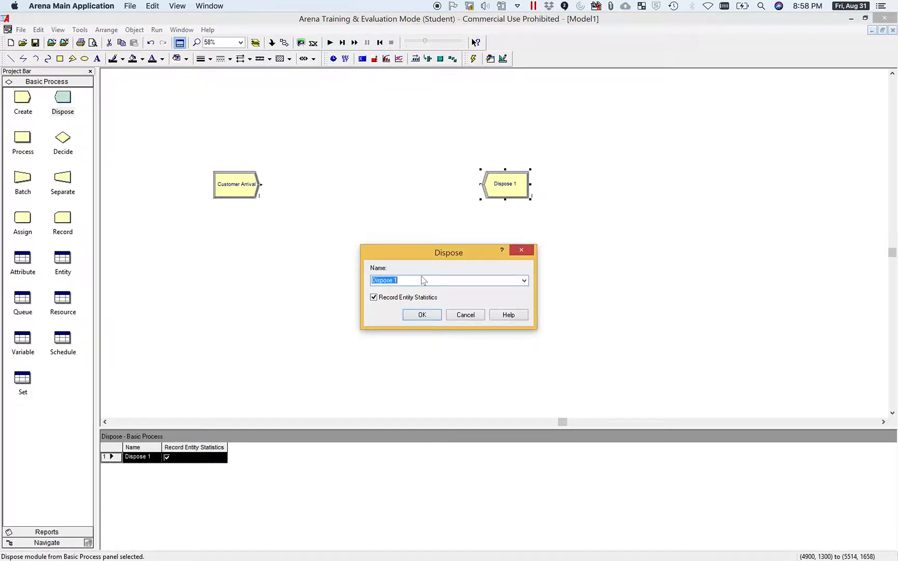
text(Custoem)
text(r Departs)
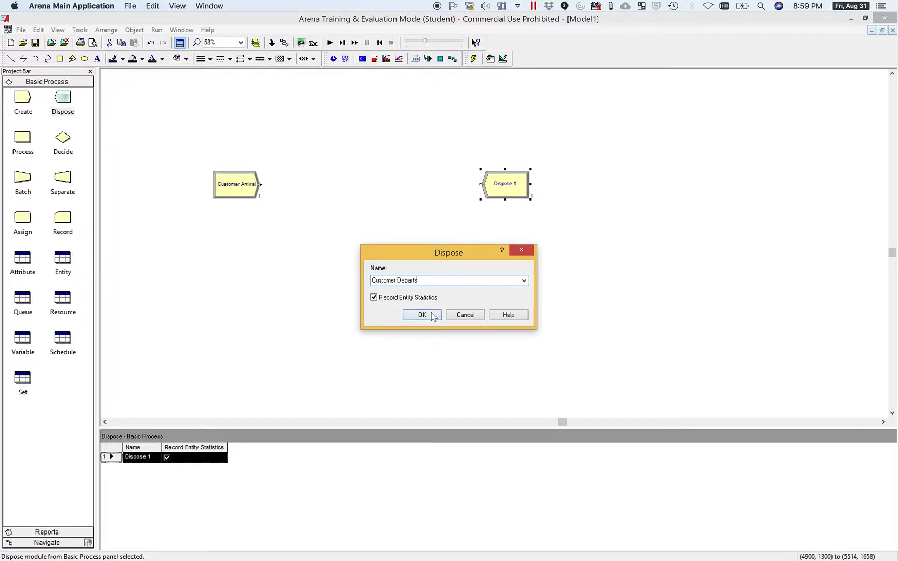
click(432, 316)
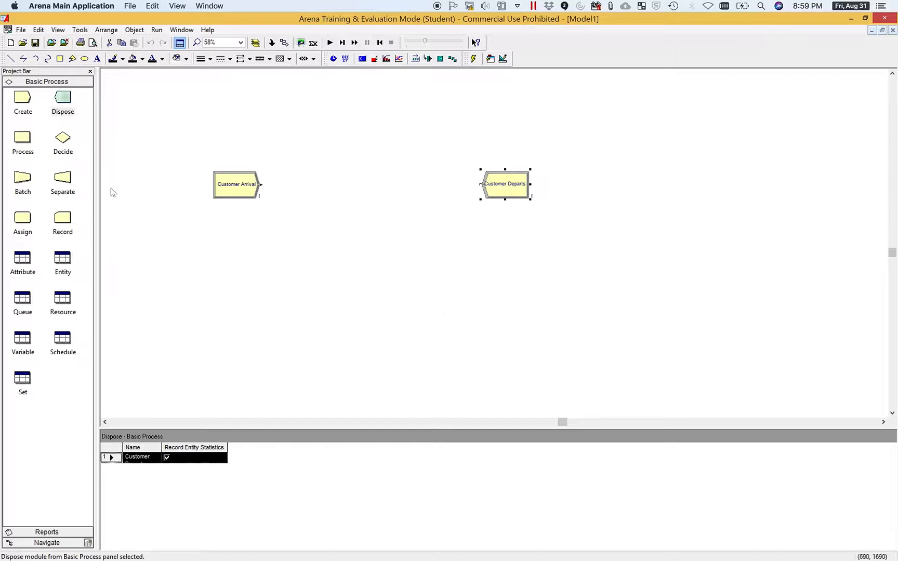
Add a Process module between the arrival and departure modules, named CHECKOUT LINE, with the Seize Delay Release action.
drag(22, 140, 351, 187)
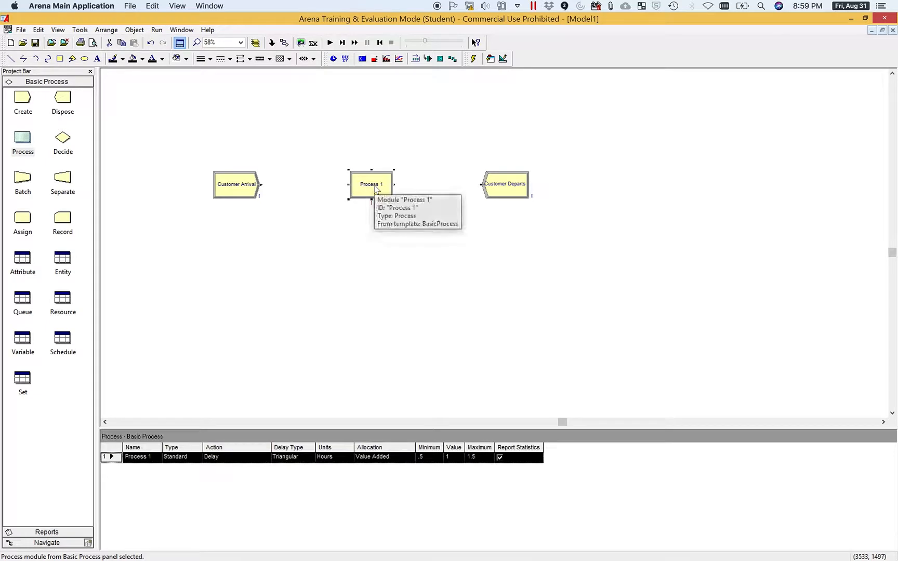
double_click(376, 188)
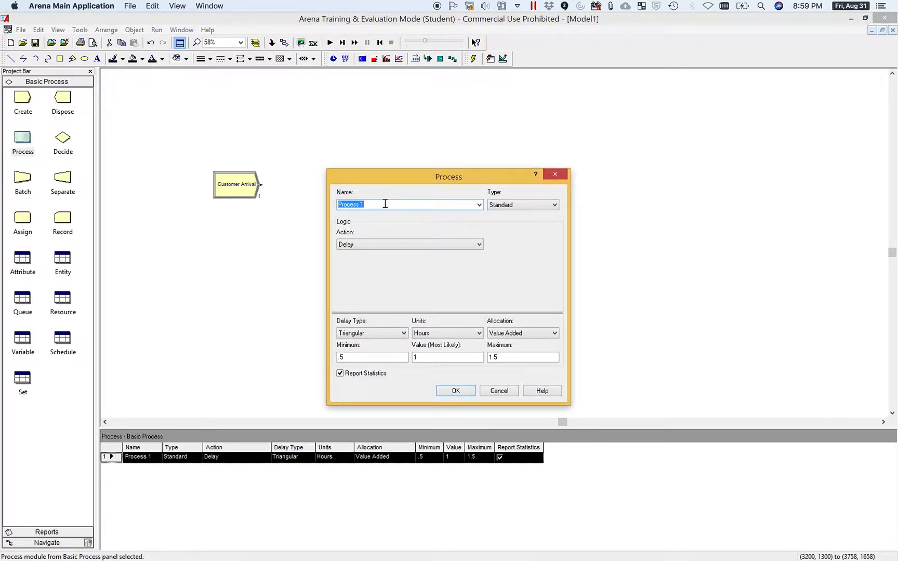
text(CHECKOUT LINE)
click(526, 206)
click(514, 207)
click(352, 246)
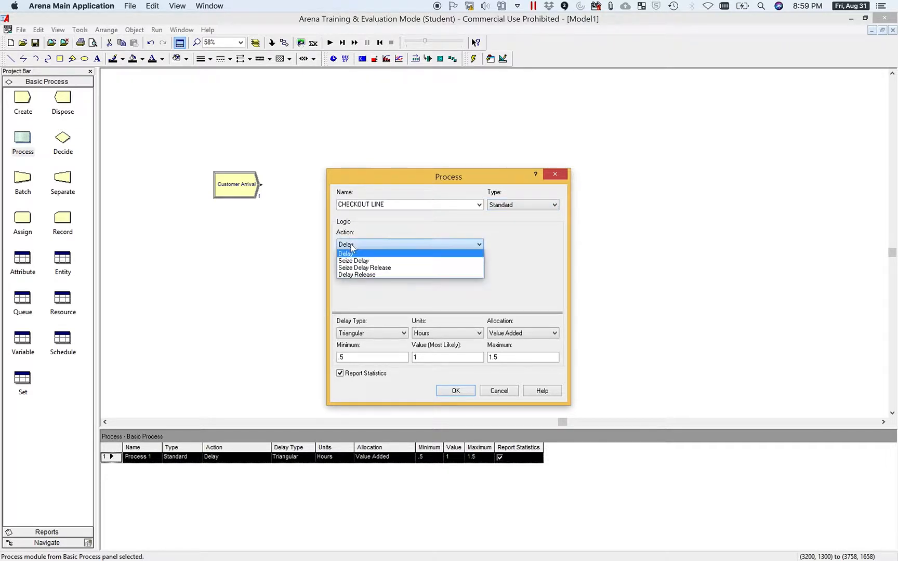
click(359, 269)
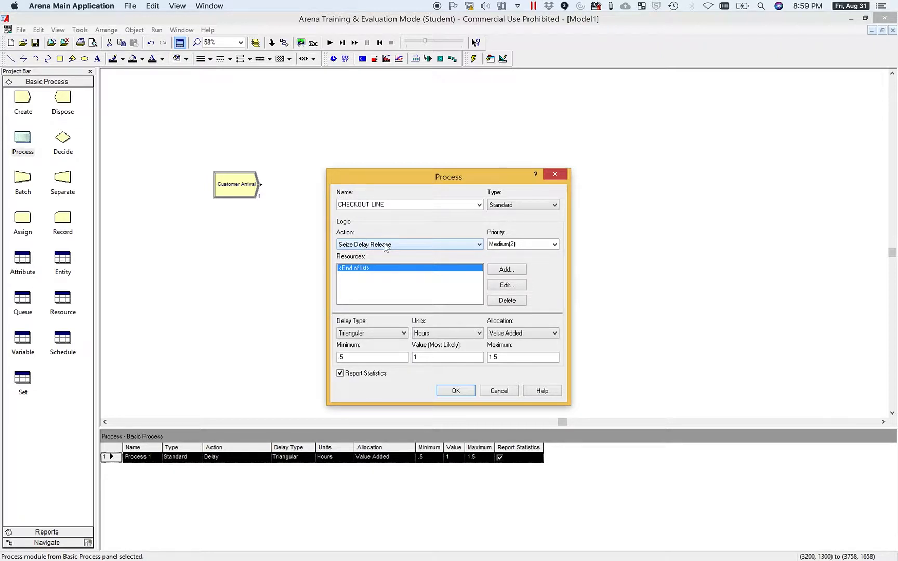
Add a resource named Cashier with a quantity of 1 to the CHECKOUT LINE process.
click(516, 269)
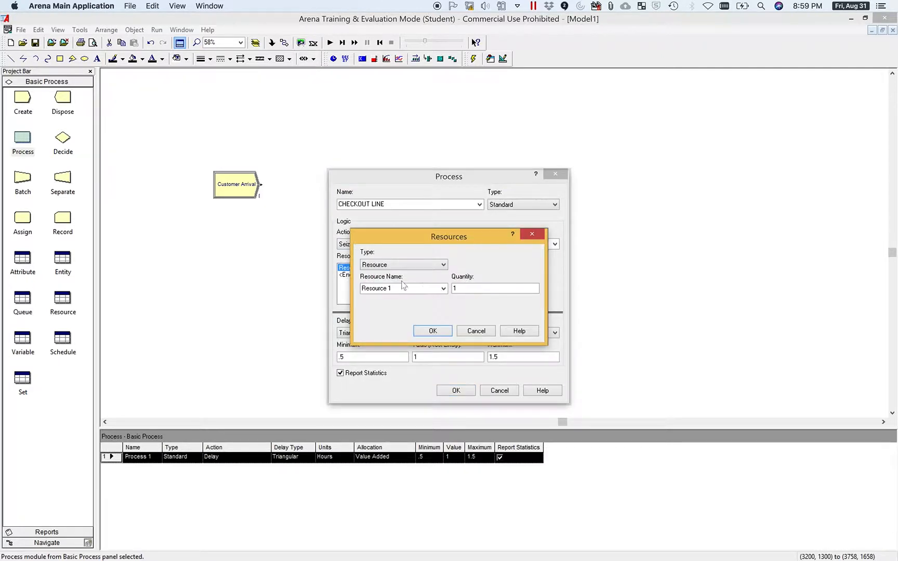
drag(394, 289, 352, 288)
text(Cashier)
click(434, 329)
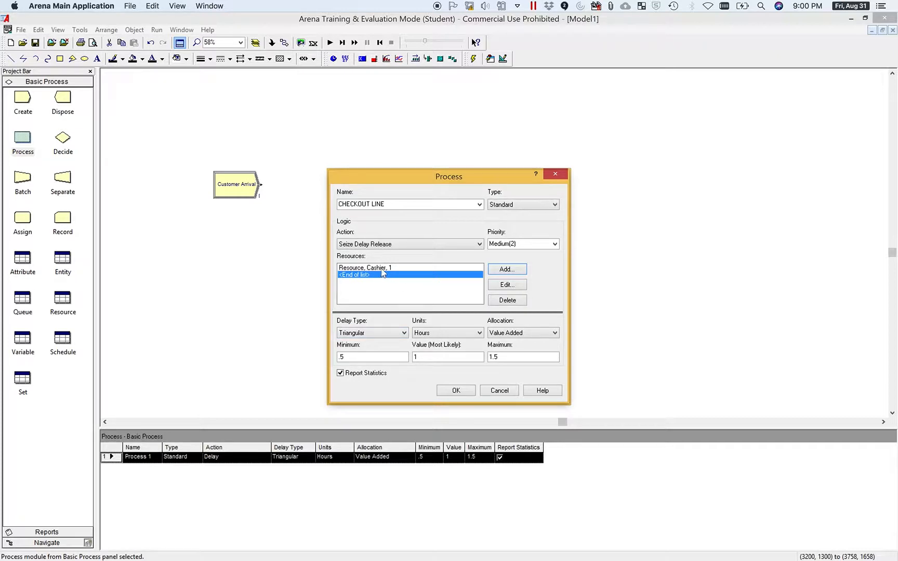
Define the CHECKOUT LINE delay as the expression EXPO( 2 ) in minutes and accept the process settings.
click(375, 334)
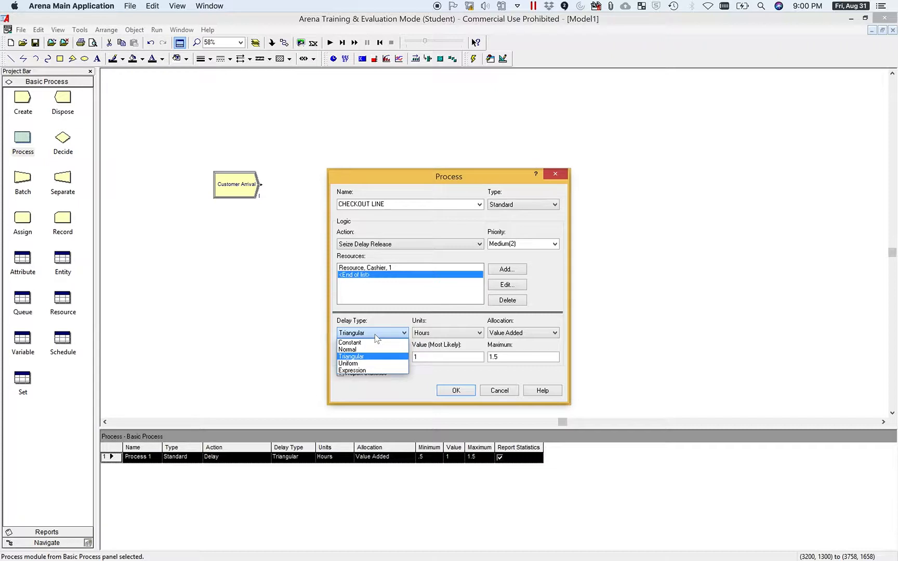
click(354, 371)
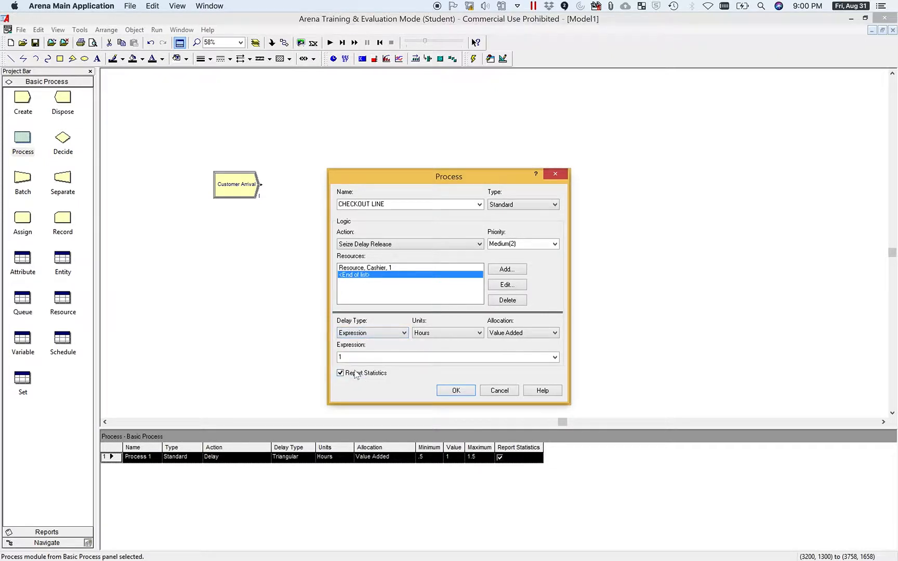
click(554, 357)
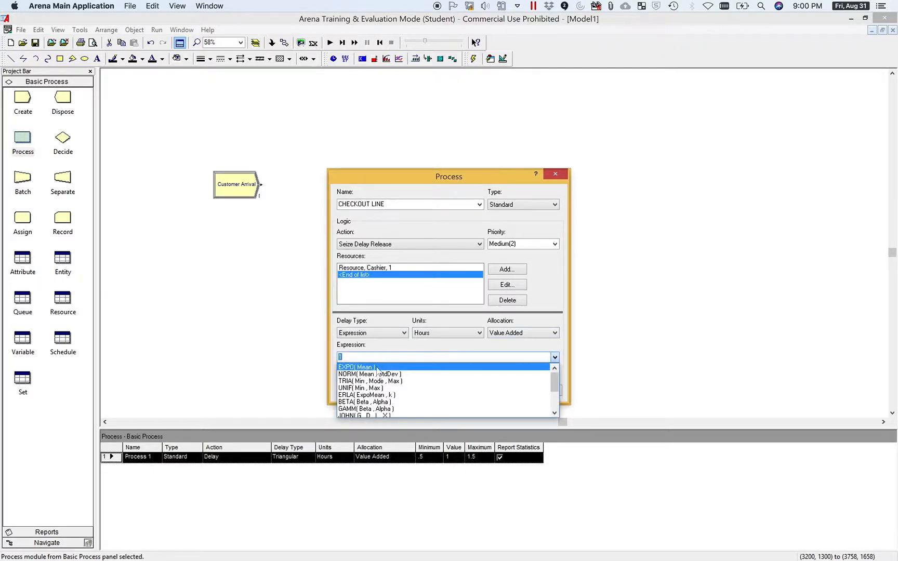
click(368, 366)
double_click(367, 358)
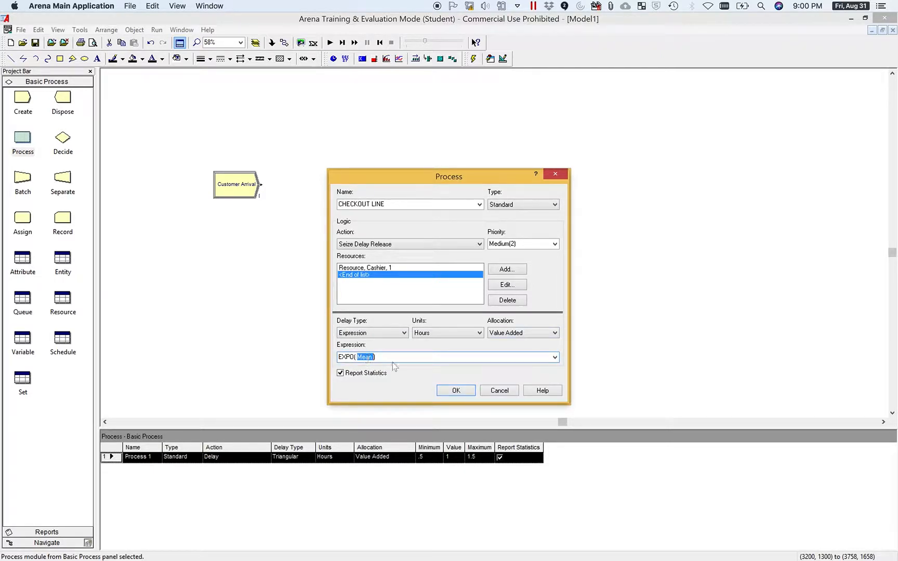
key(BackSpace)
text(2)
click(462, 334)
click(451, 349)
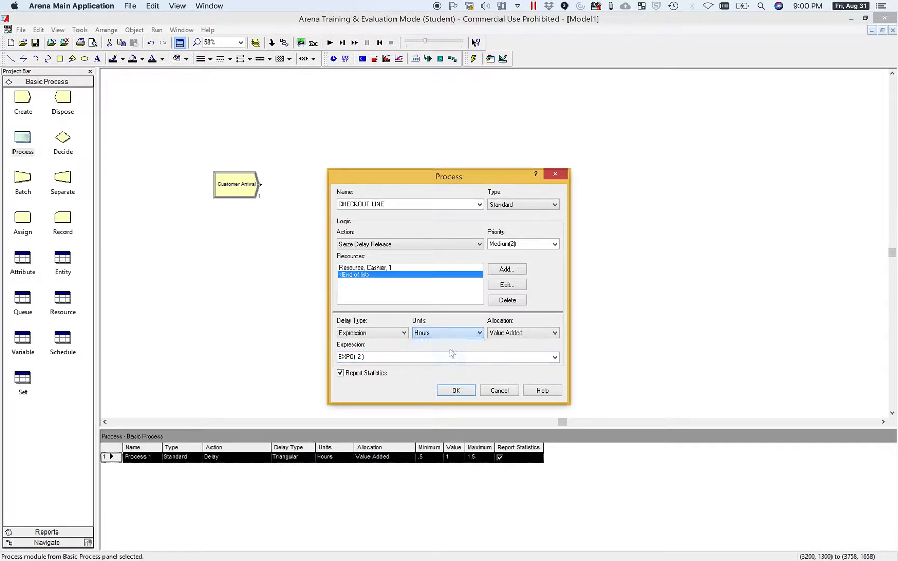
click(423, 359)
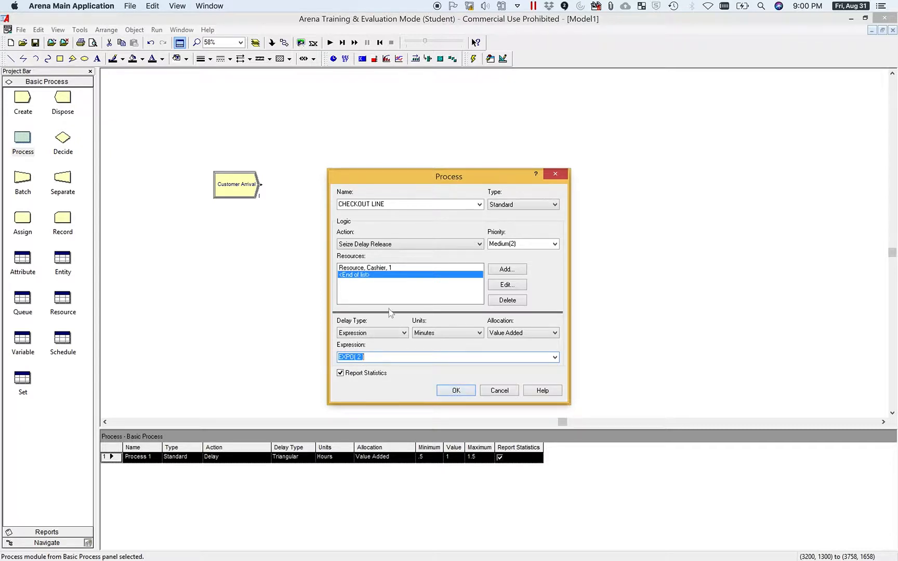
click(453, 391)
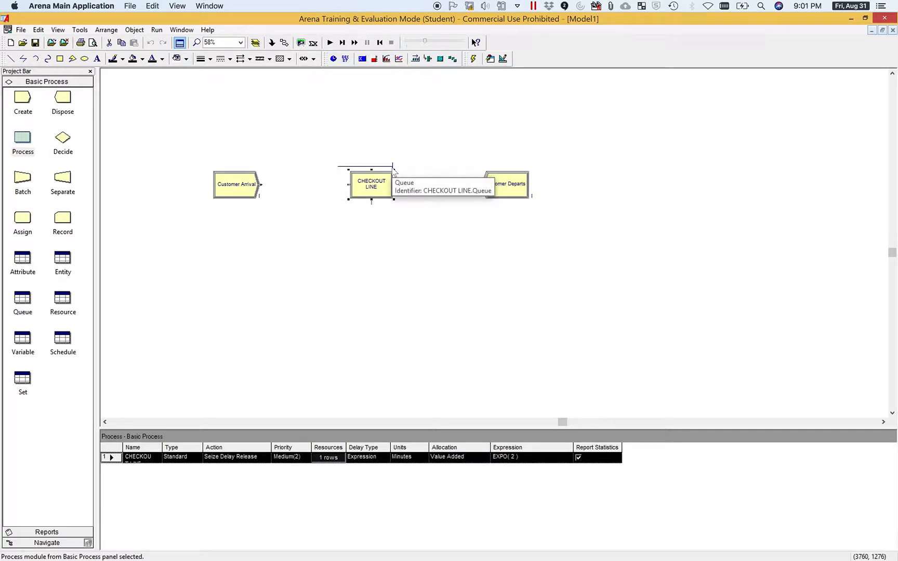
Connect Customer Arrival to CHECKOUT LINE and CHECKOUT LINE to Customer Departs.
click(285, 44)
click(260, 184)
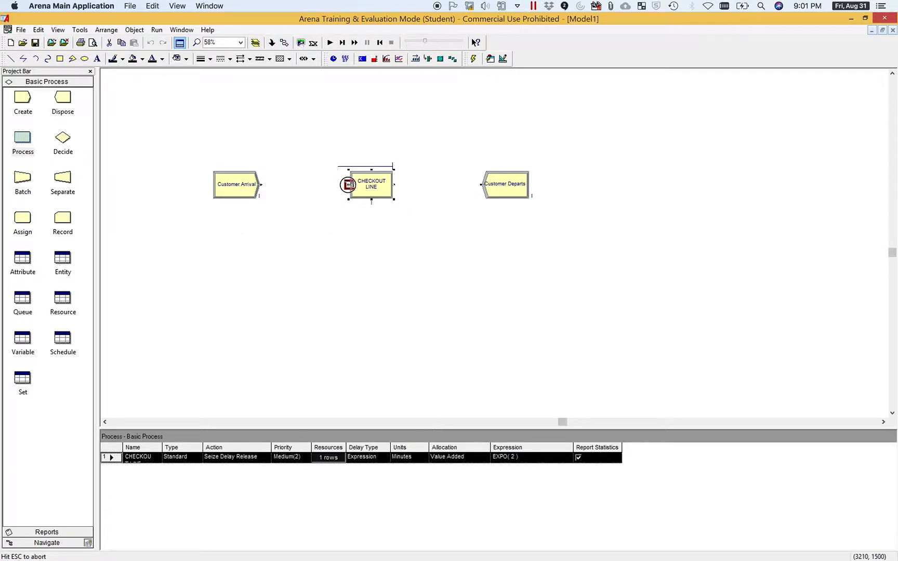
click(349, 185)
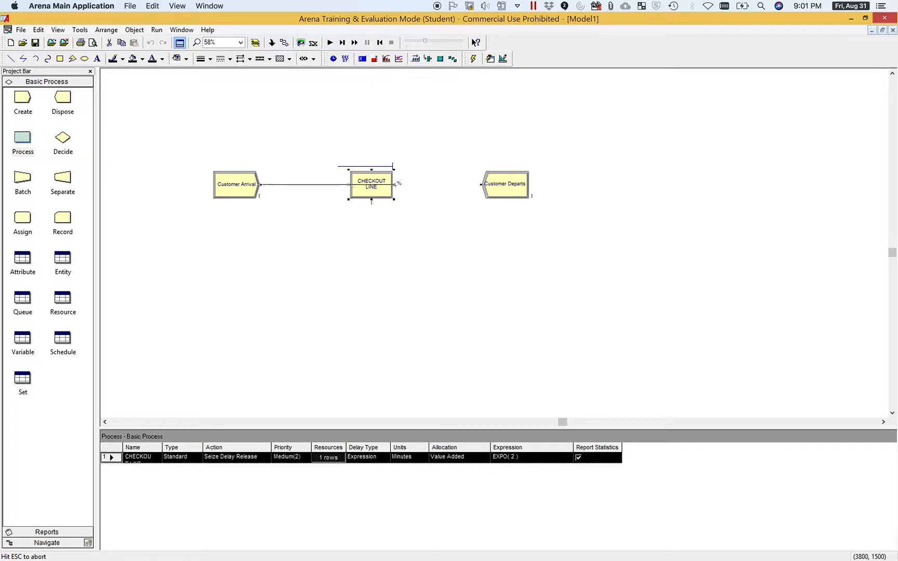
click(350, 185)
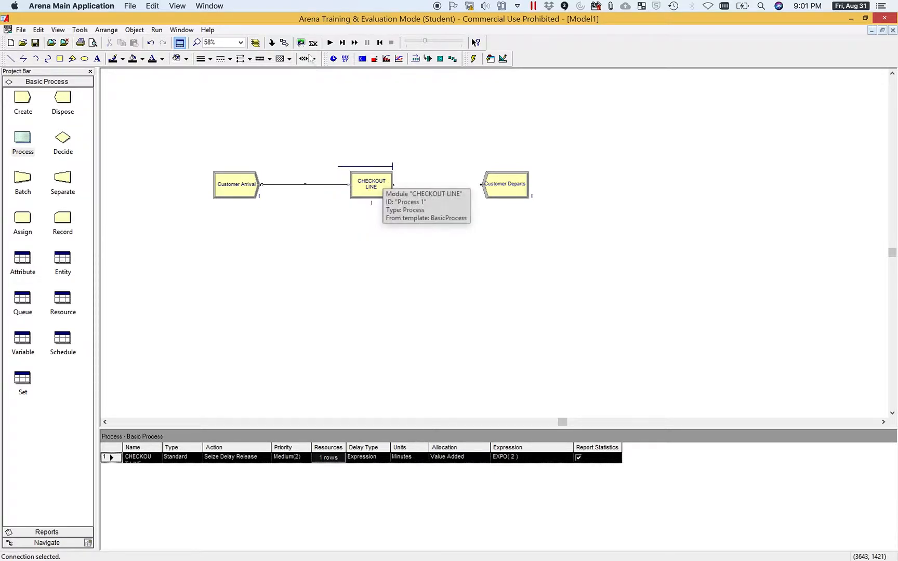
click(284, 42)
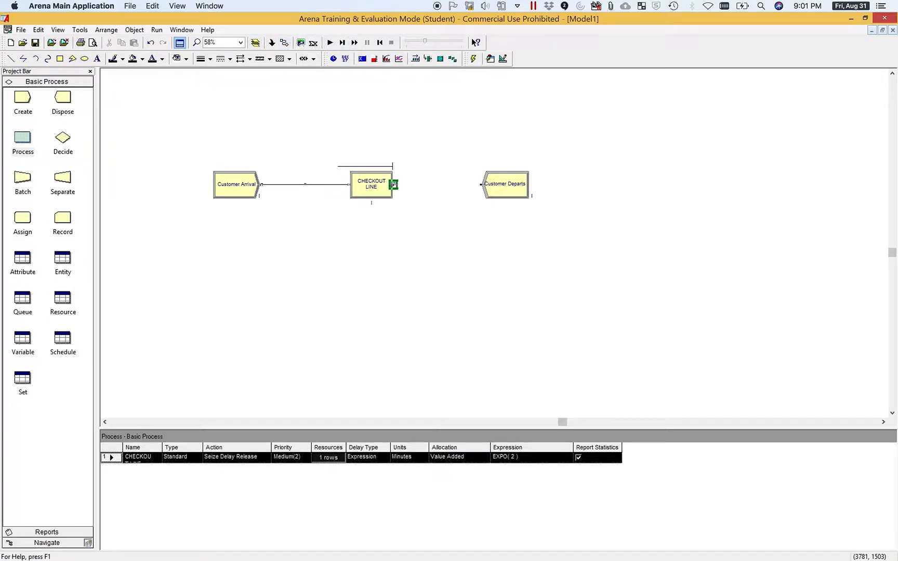
click(393, 185)
click(483, 184)
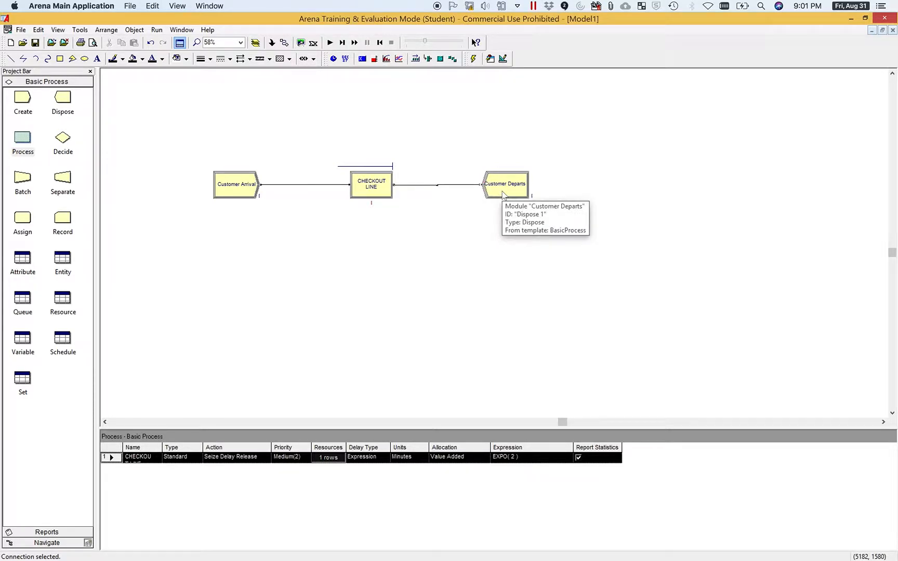
Widen the variable counters beneath Customer Arrival, CHECKOUT LINE and Customer Departs so their numbers can be read.
click(260, 201)
drag(284, 194, 316, 194)
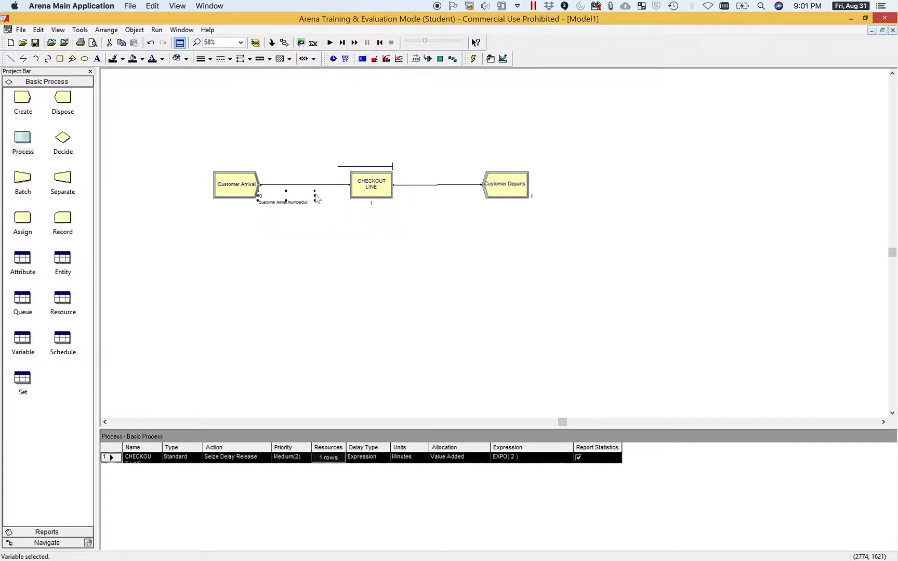
click(372, 205)
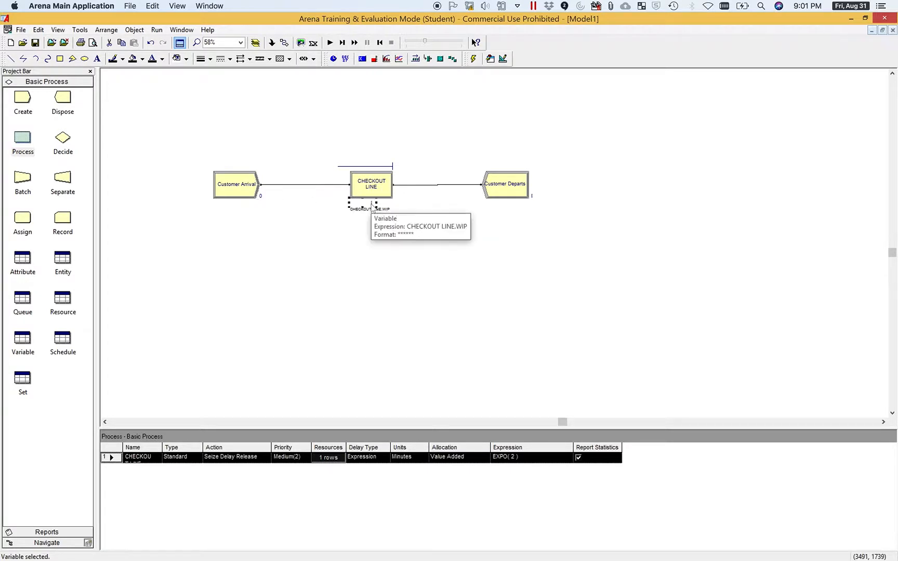
drag(377, 204, 396, 204)
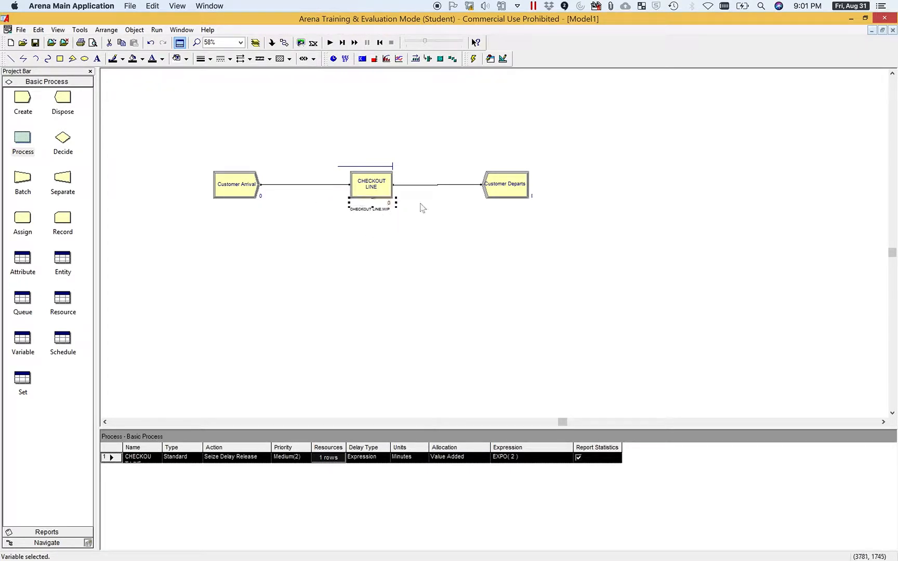
click(533, 197)
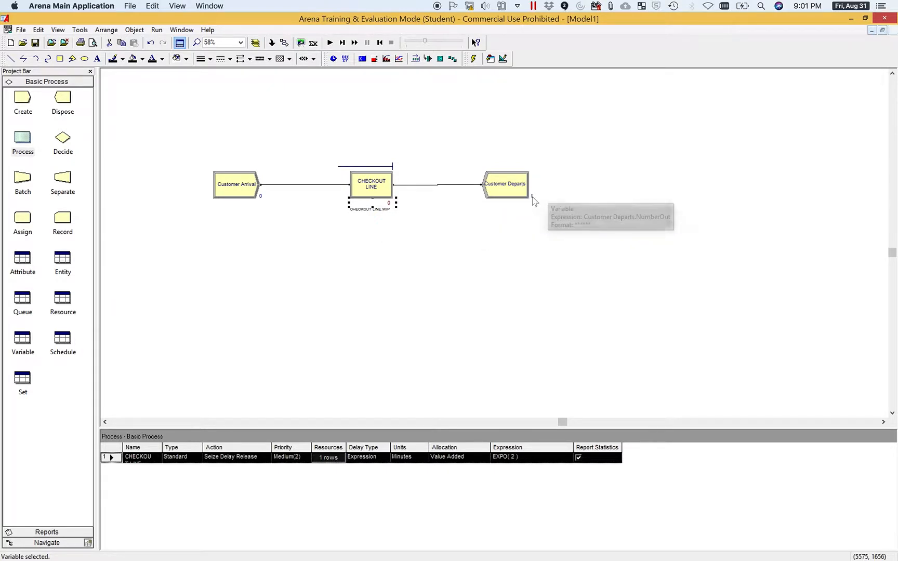
drag(558, 196, 607, 201)
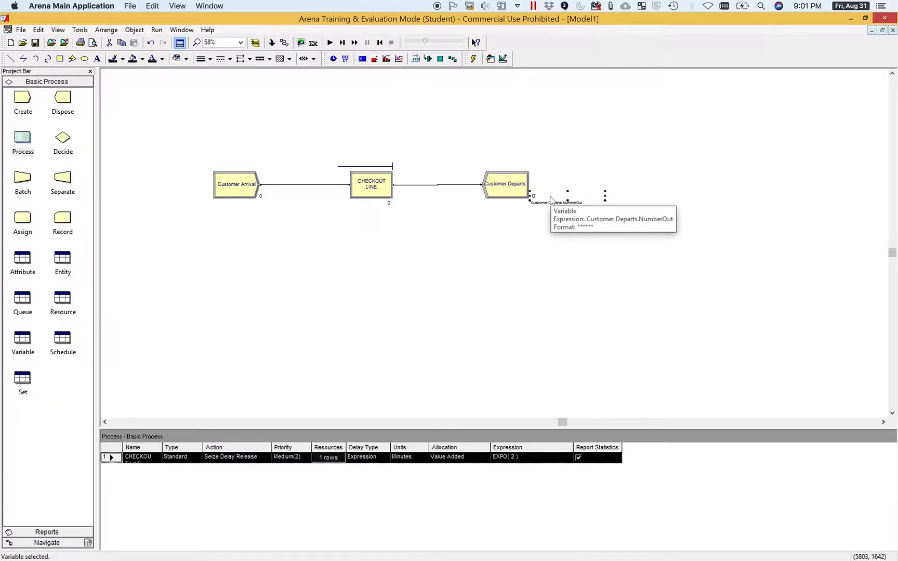
click(262, 199)
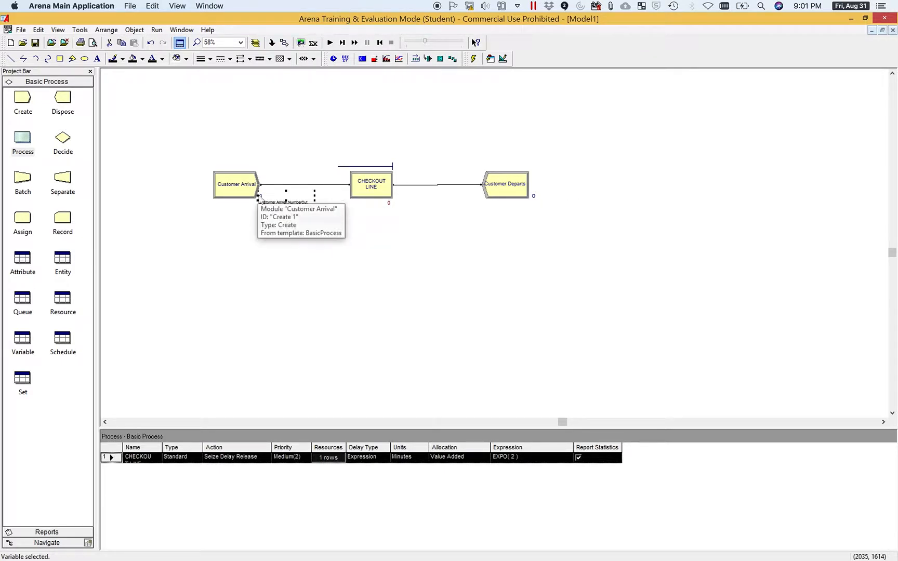
Move the Customer Departs and Customer Arrival modules closer to CHECKOUT LINE.
click(391, 206)
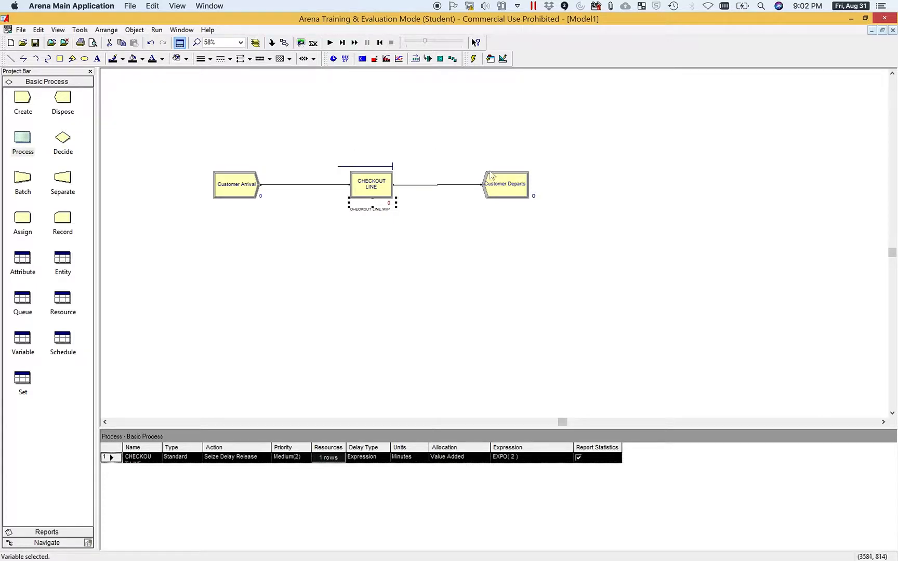
drag(460, 197, 441, 199)
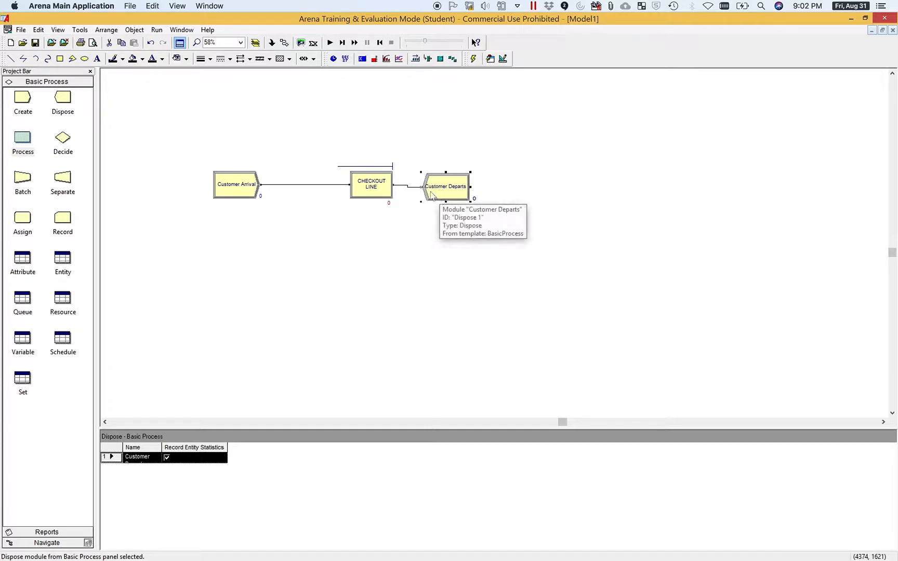
drag(241, 189, 295, 188)
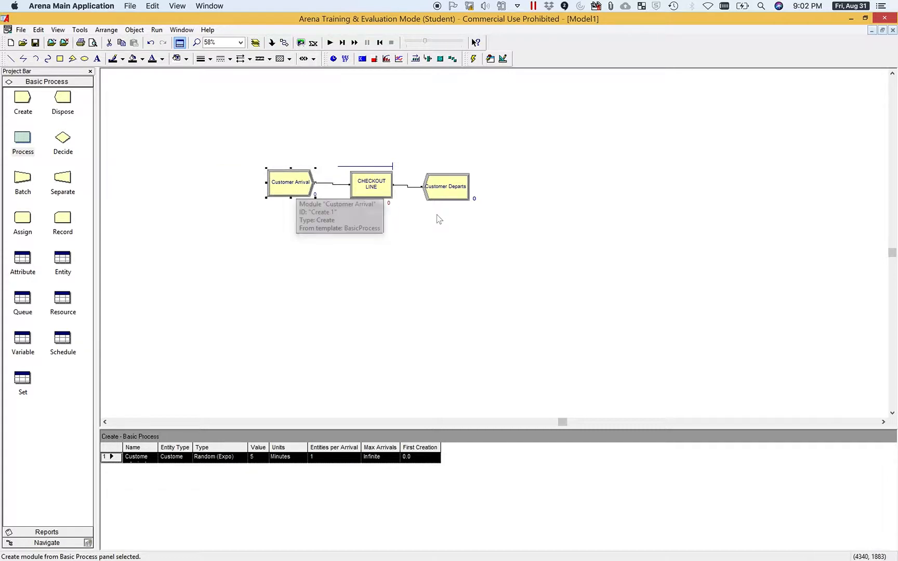
Run the simulation, pausing and resuming it to check the counters and the checkout queue, and end the run.
click(332, 42)
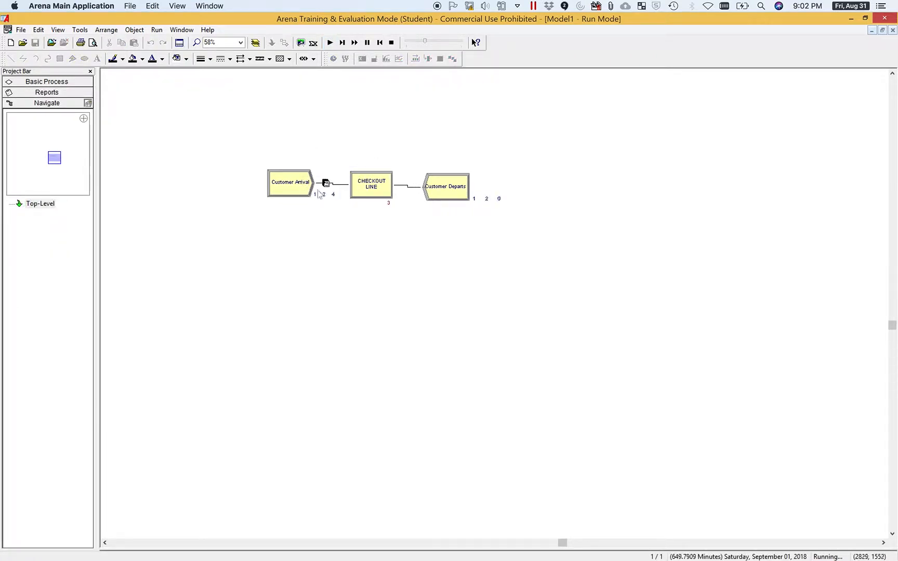
click(367, 43)
click(329, 42)
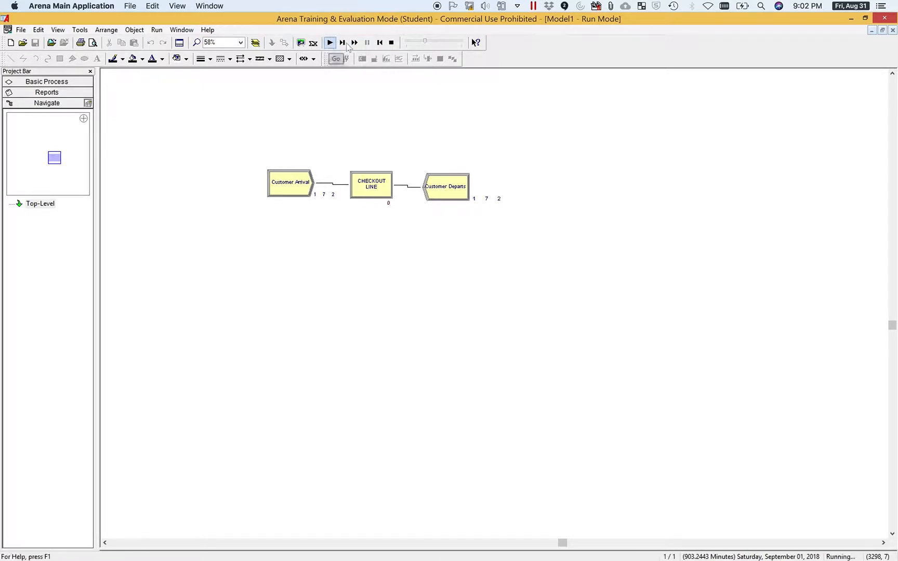
click(367, 43)
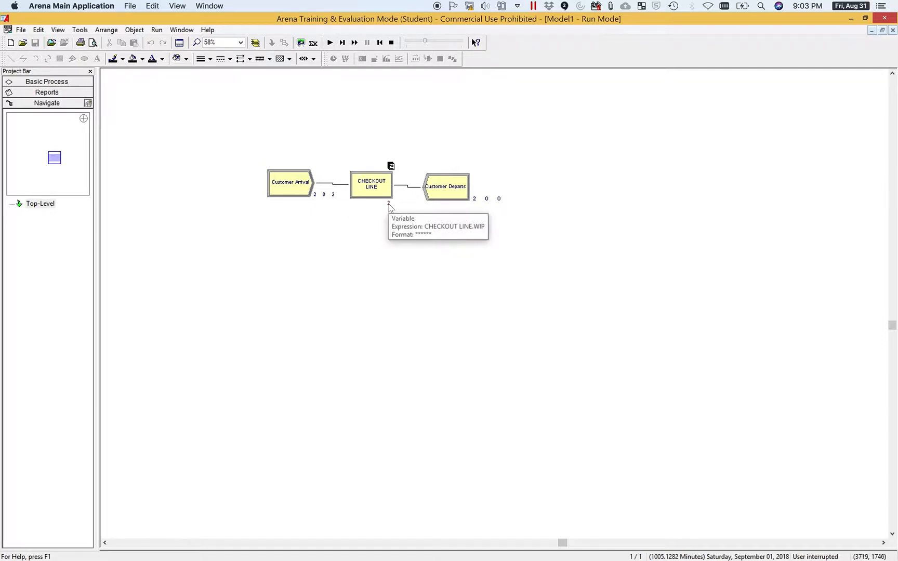
mouse_move(391, 167)
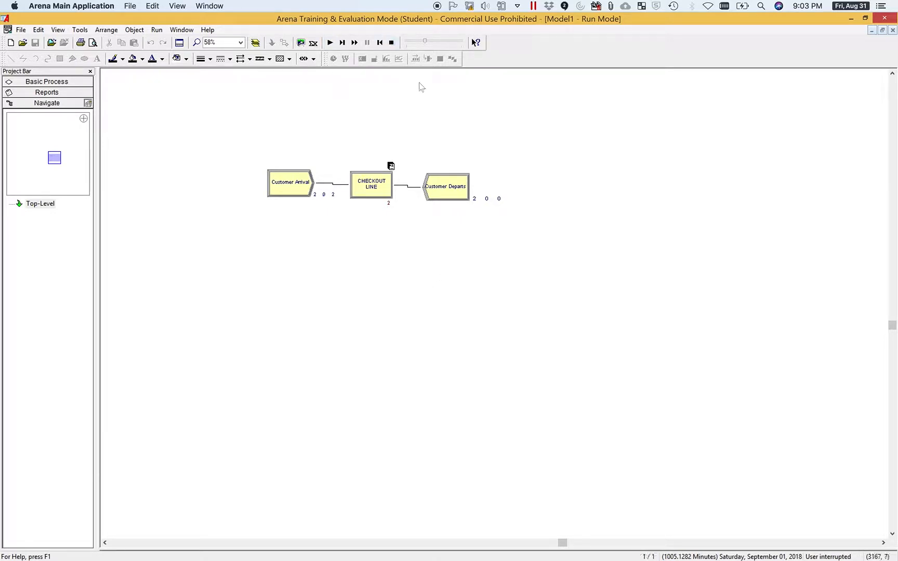
click(393, 44)
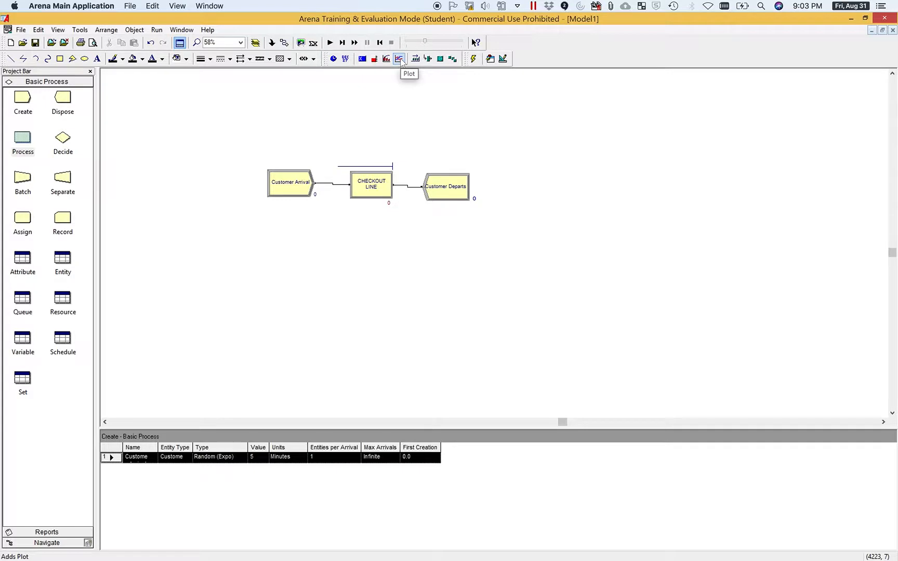
Add a digital 24-hour clock starting at 0 hours, 0 minutes, 0 seconds above the flowchart.
click(335, 60)
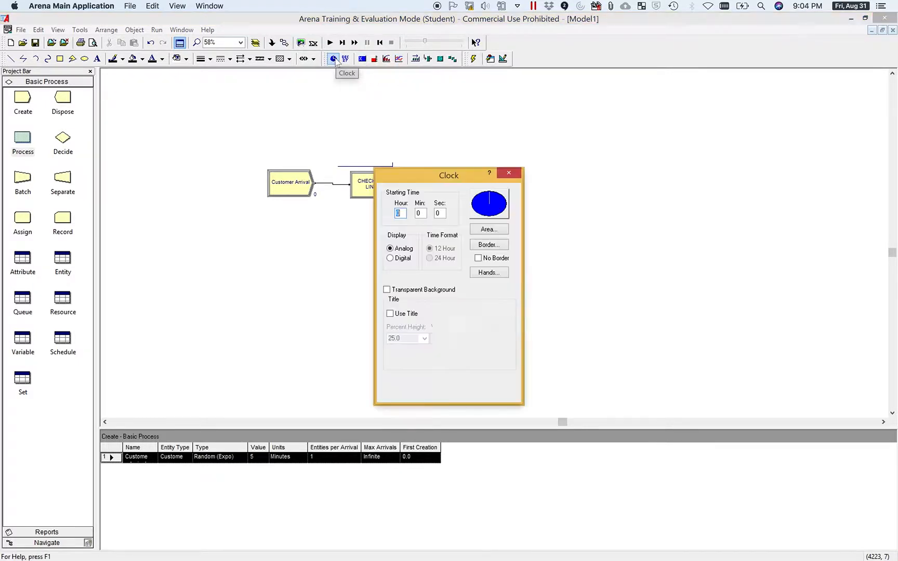
click(391, 259)
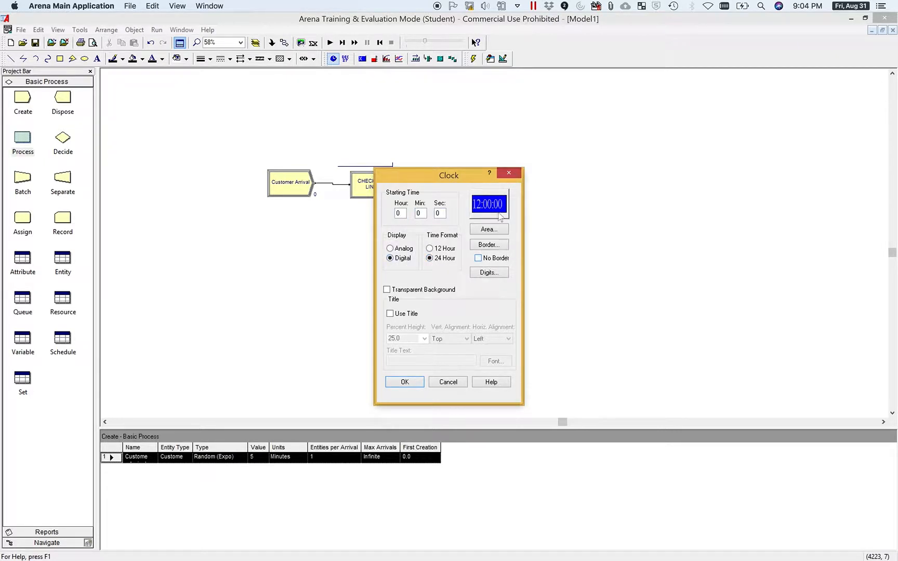
click(421, 386)
click(281, 92)
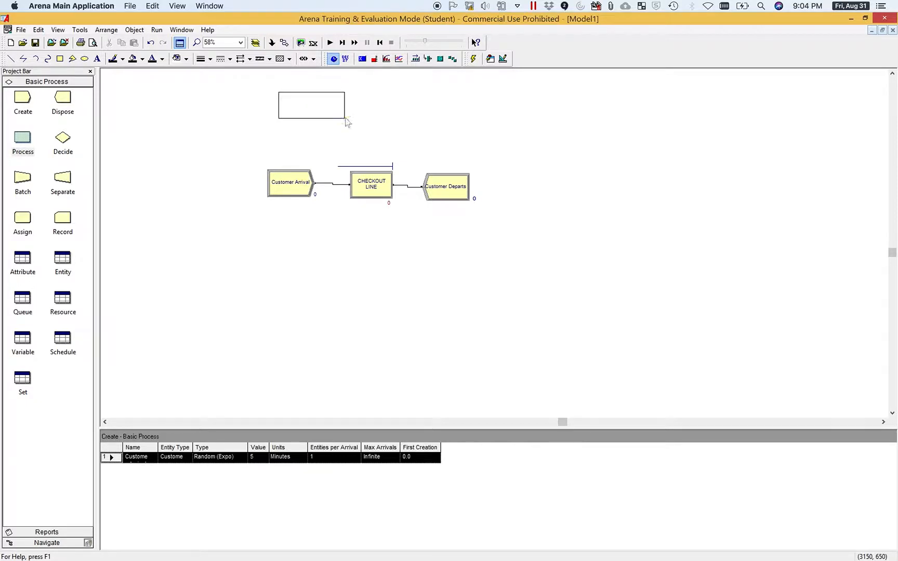
click(346, 118)
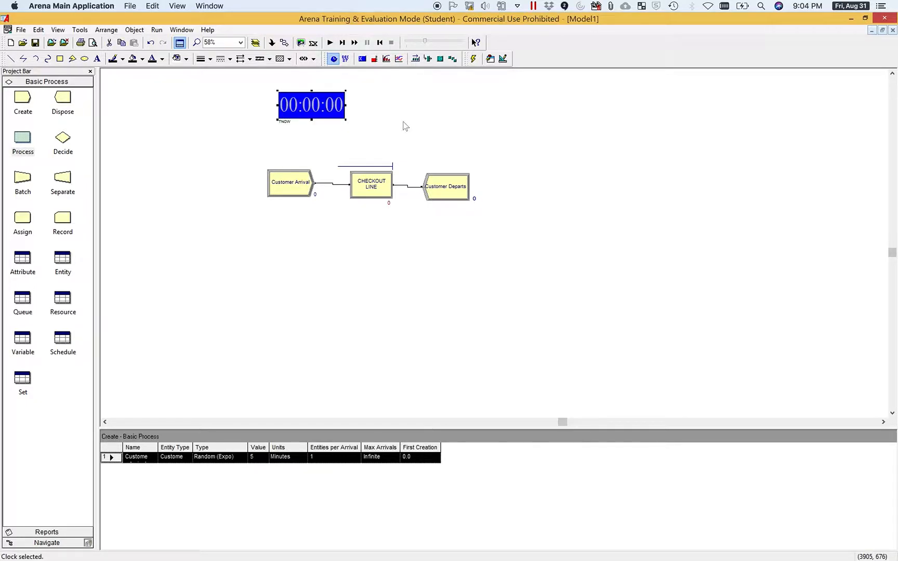
Start a new plot and add a data series named LQ(t).
click(399, 59)
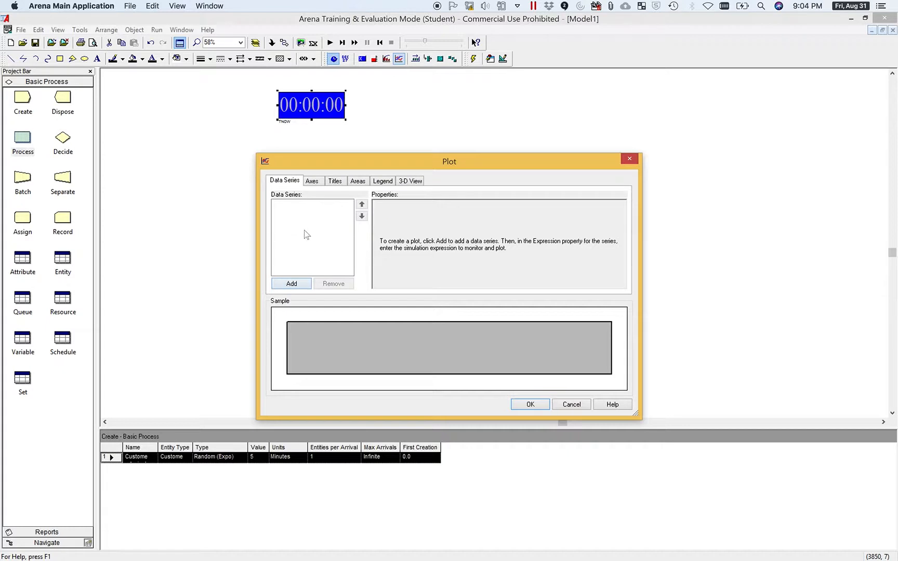
click(291, 284)
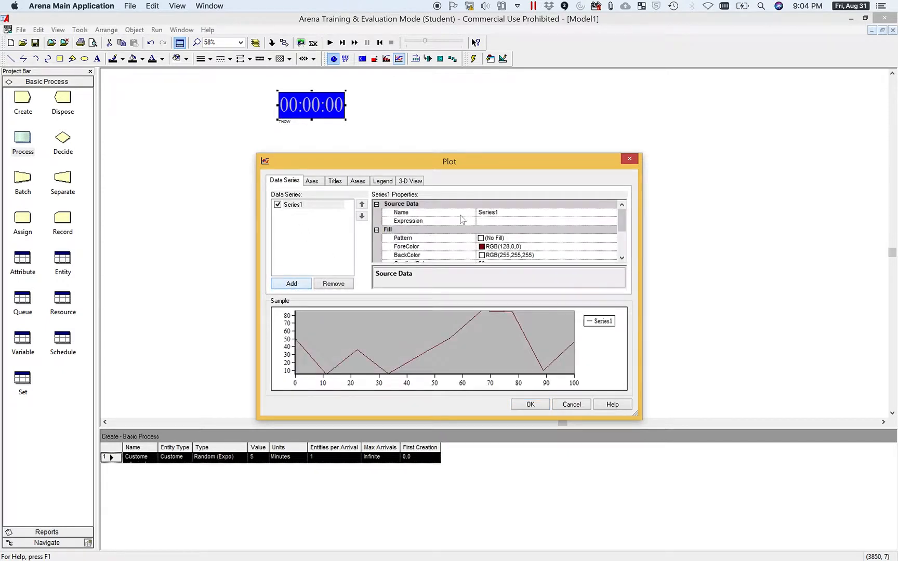
click(481, 213)
click(483, 214)
drag(498, 214, 471, 213)
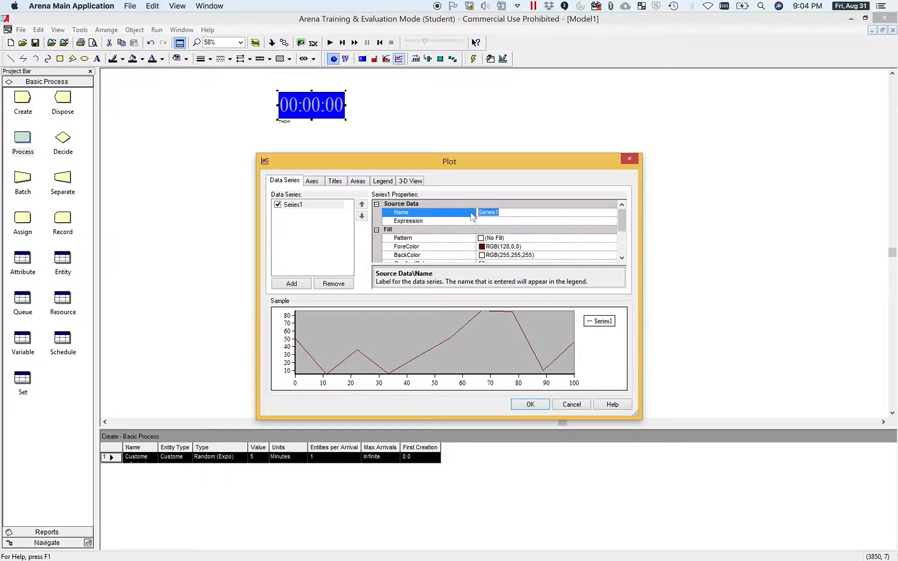
text(LS)
text((t))
Build the LQ(t) expression from the current number in queue for CHECKOUT LINE.Queue, giving NQ(CHECKOUT LINE.Queue).
click(503, 221)
click(613, 222)
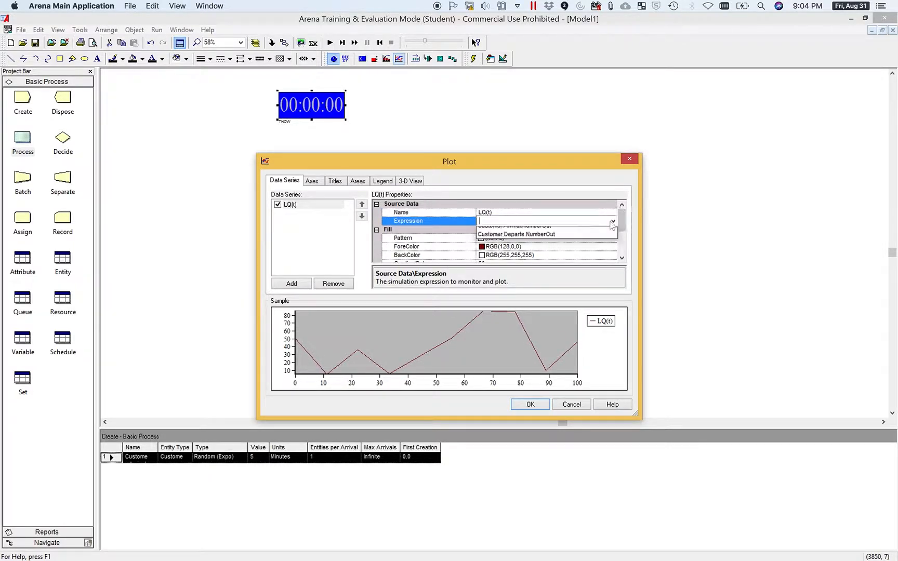
click(537, 235)
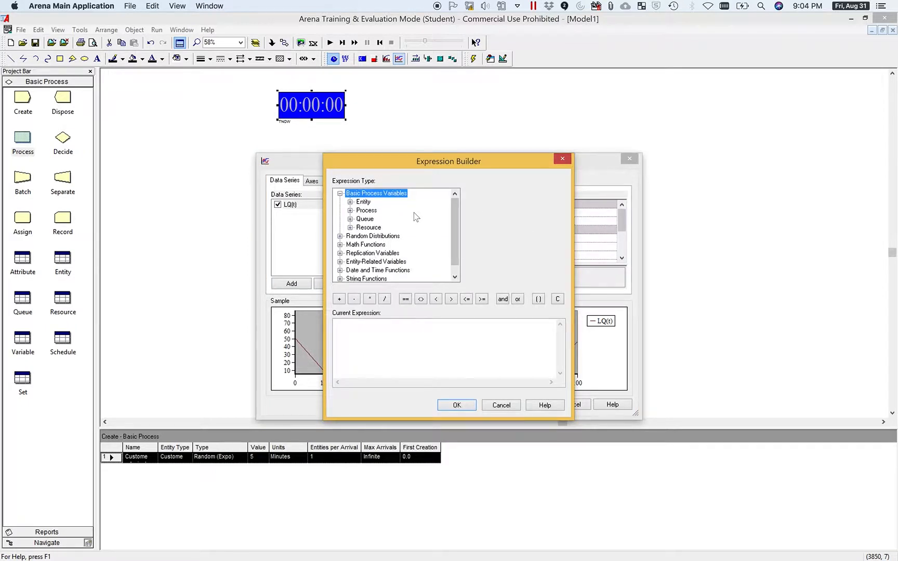
click(351, 220)
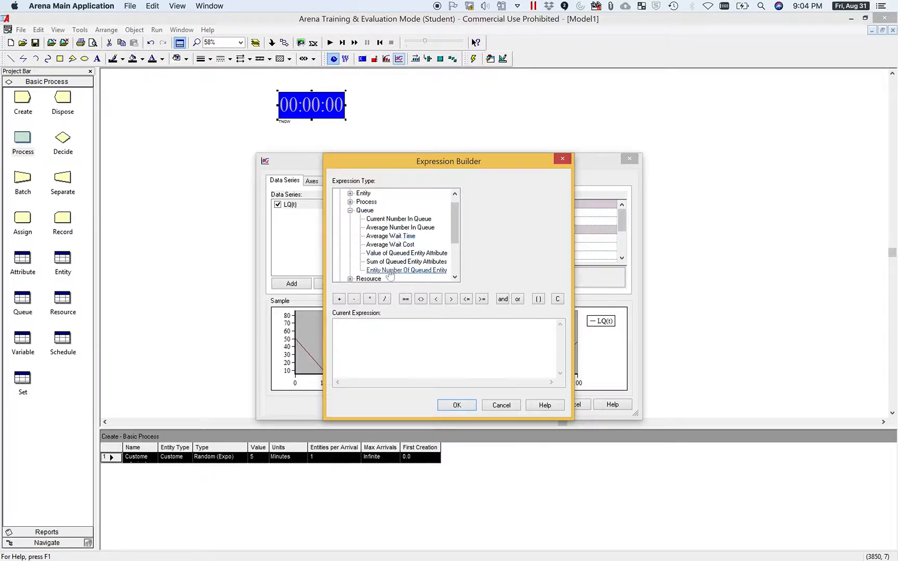
click(394, 221)
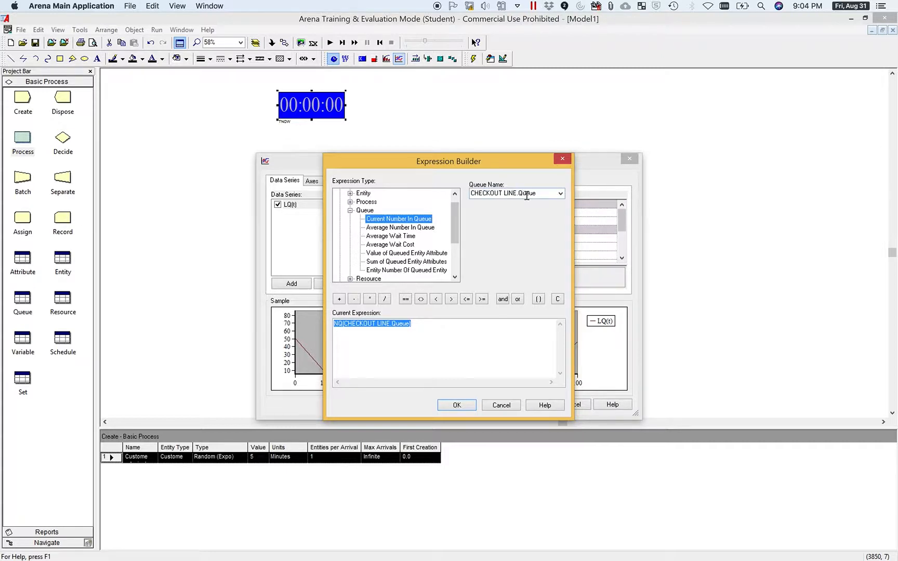
click(468, 406)
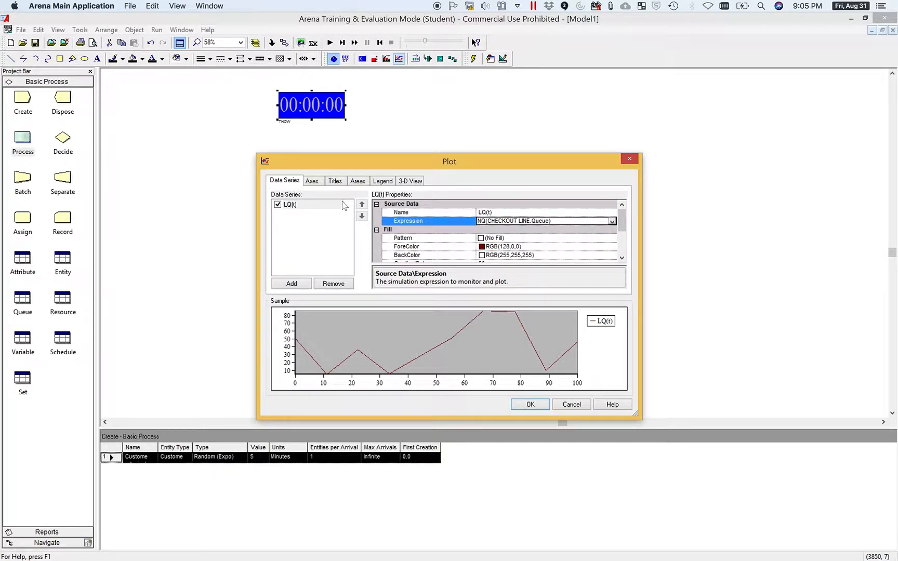
Make the major gridlines of the plot's Time (X) axis visible.
click(312, 181)
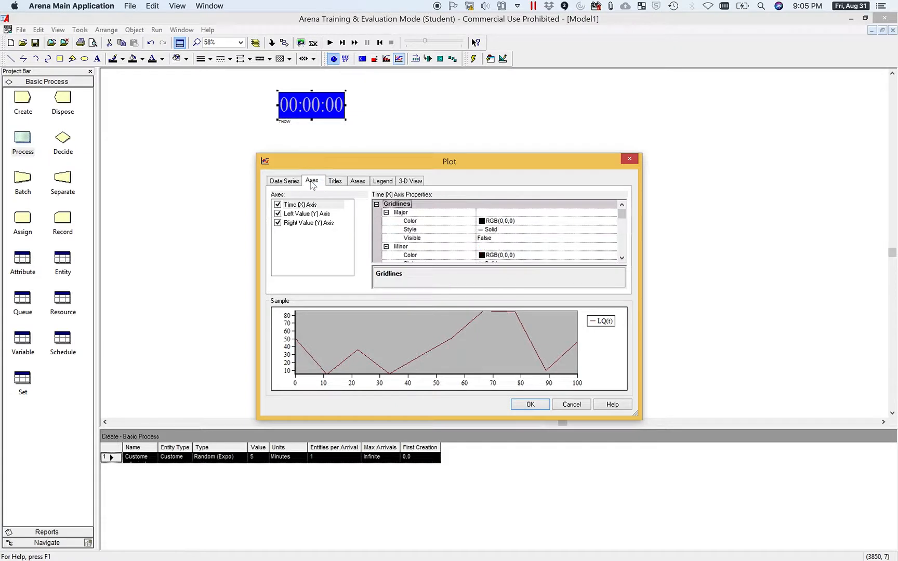
click(484, 240)
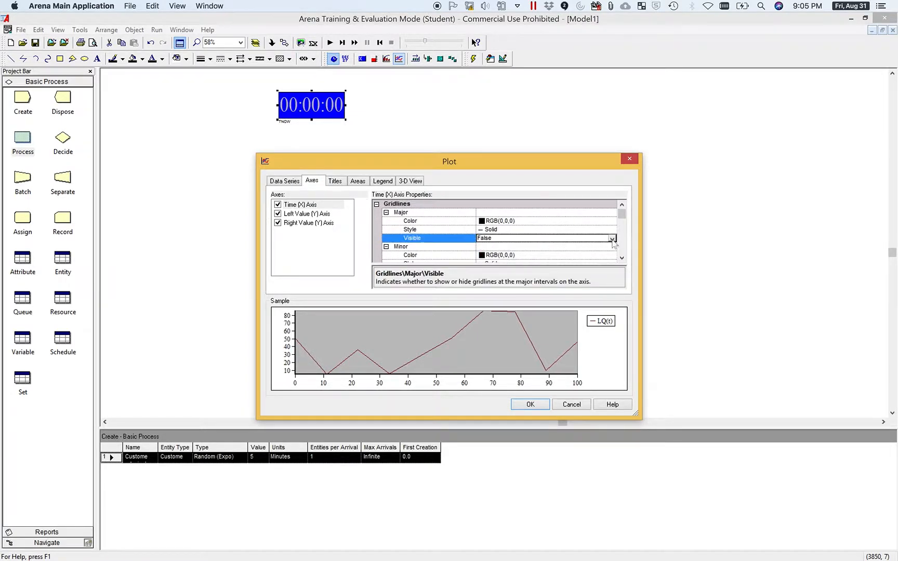
click(612, 239)
click(557, 257)
Set the Time (X) axis scale to a maximum of 10 with a major increment of 1.
click(621, 258)
click(622, 258)
click(622, 258)
click(621, 258)
click(622, 258)
click(622, 258)
click(621, 259)
click(622, 259)
click(621, 258)
click(622, 258)
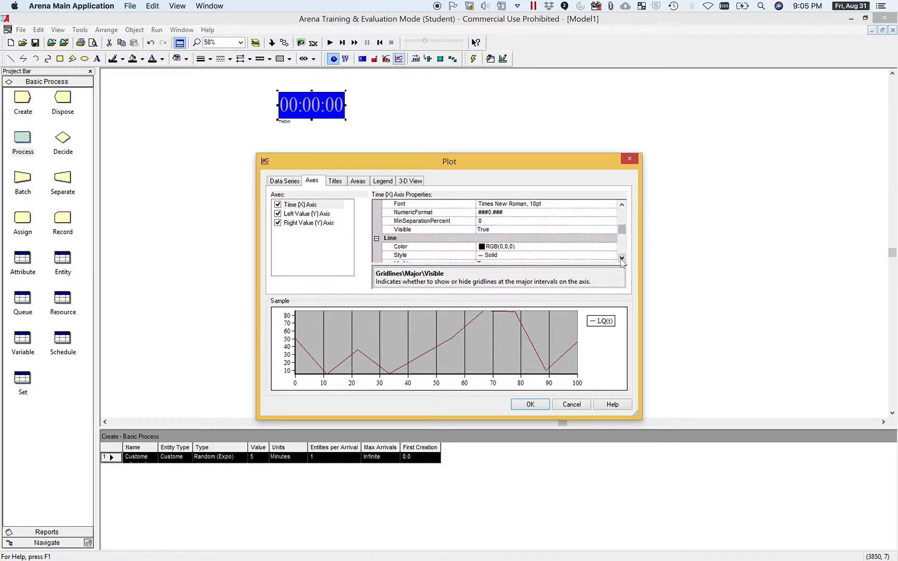
click(622, 258)
click(622, 258)
click(622, 258)
click(622, 258)
click(622, 259)
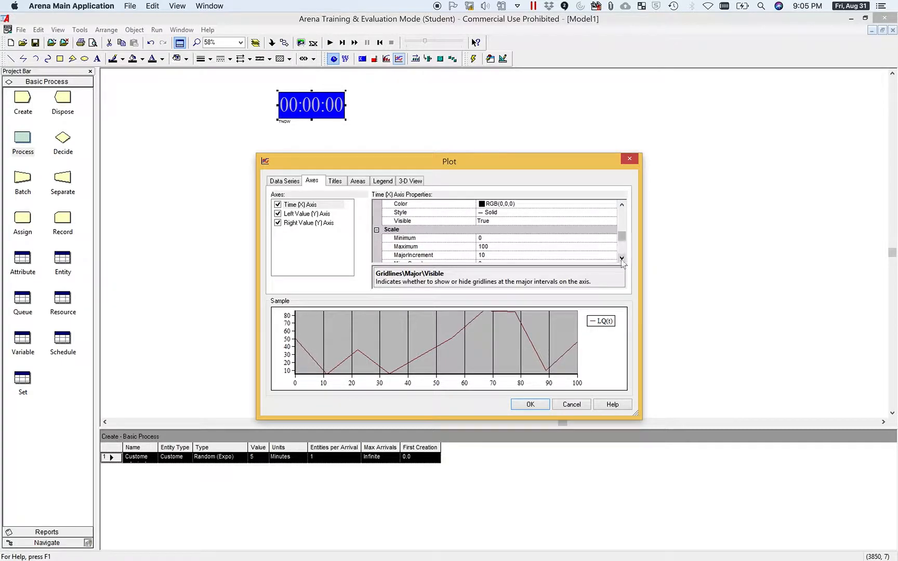
click(488, 248)
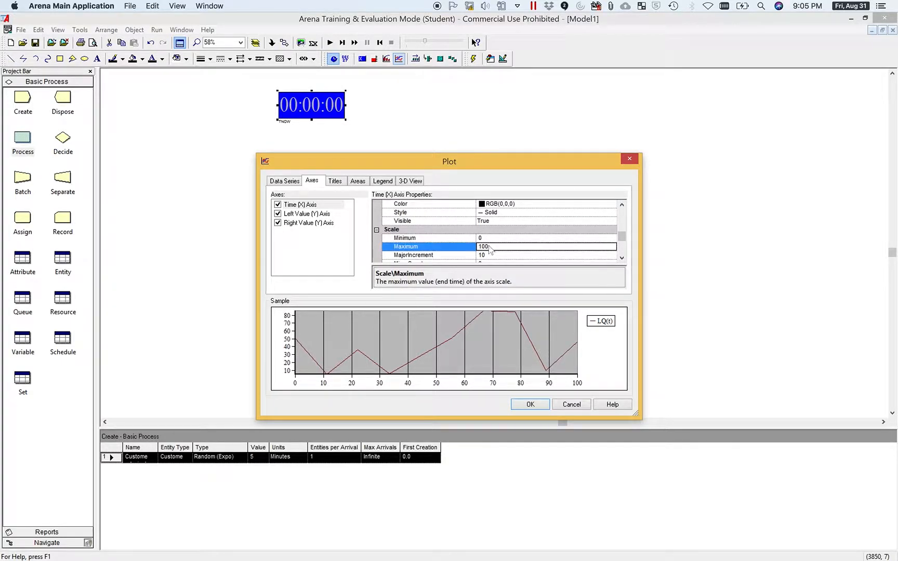
click(486, 247)
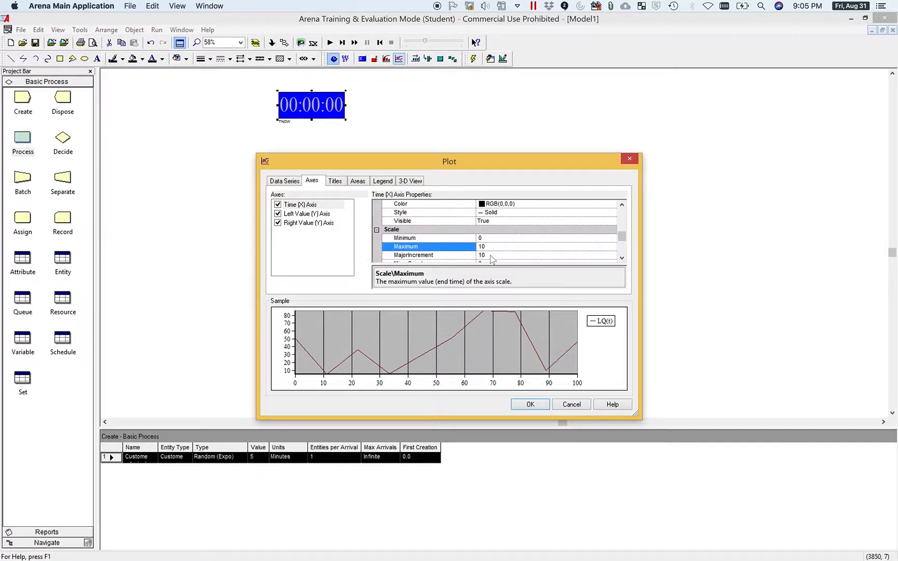
click(491, 256)
click(486, 255)
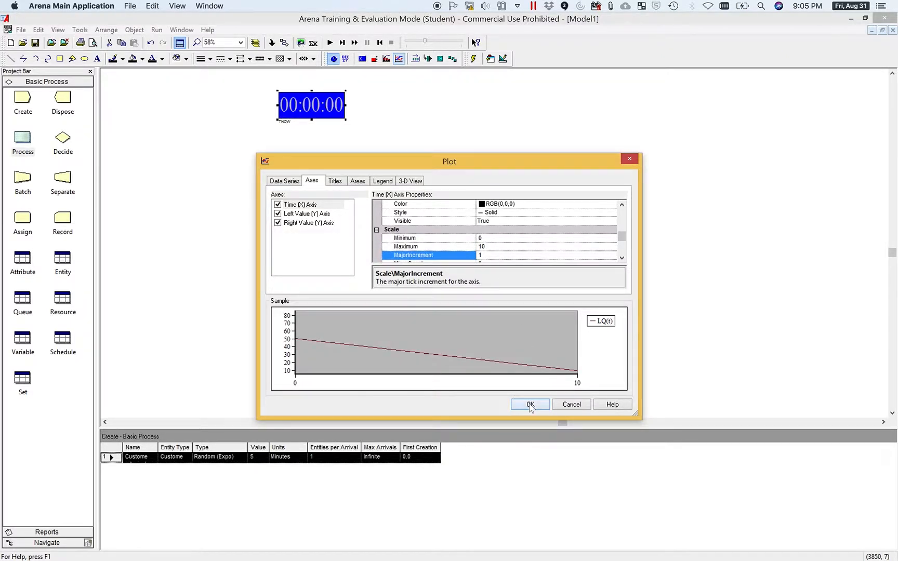
click(500, 249)
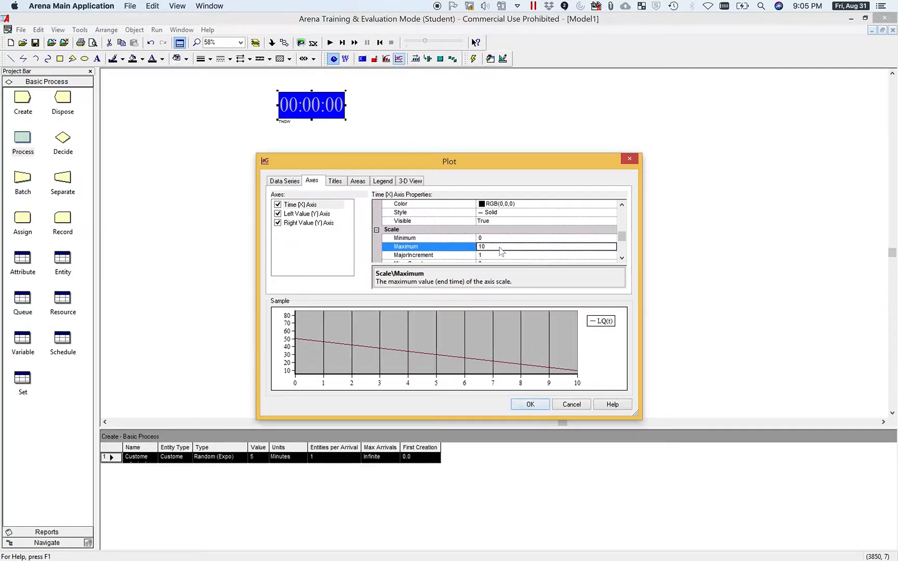
Add a second data series named LS(t) to the plot.
click(293, 183)
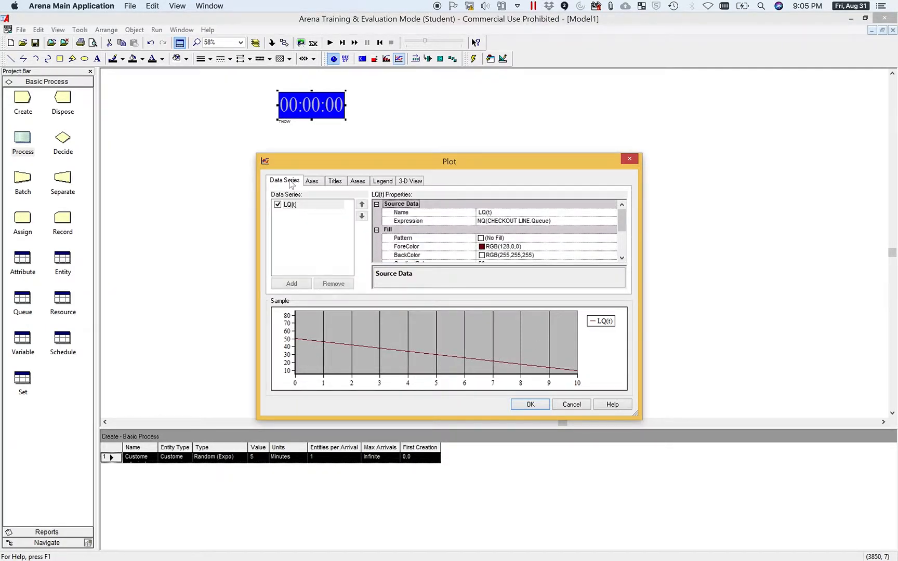
click(292, 285)
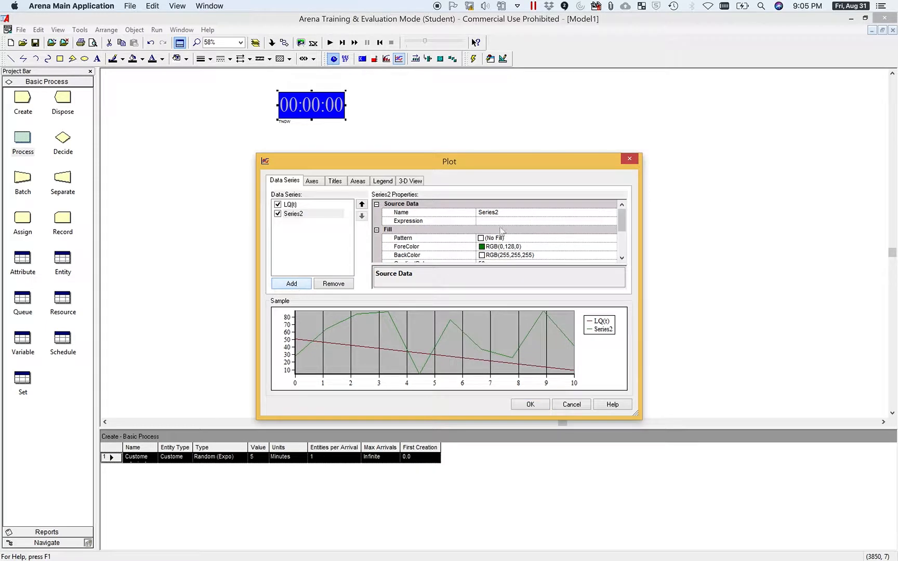
click(500, 217)
click(496, 214)
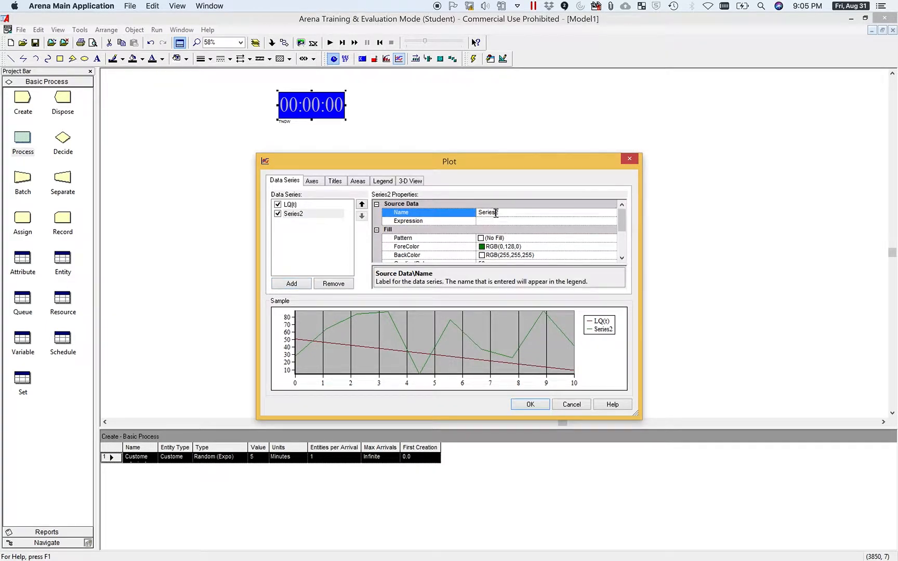
click(498, 213)
text(LS(T))
Build the LS(t) expression from the Cashier resource's current state compared with the busy state constant, giving STATE(Cashier) == BUSY_RES.
click(522, 220)
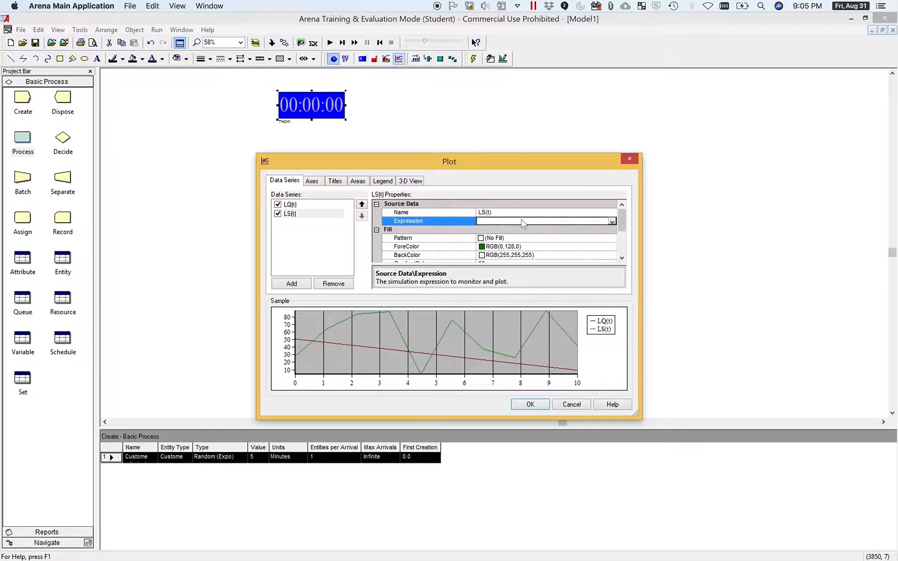
click(613, 222)
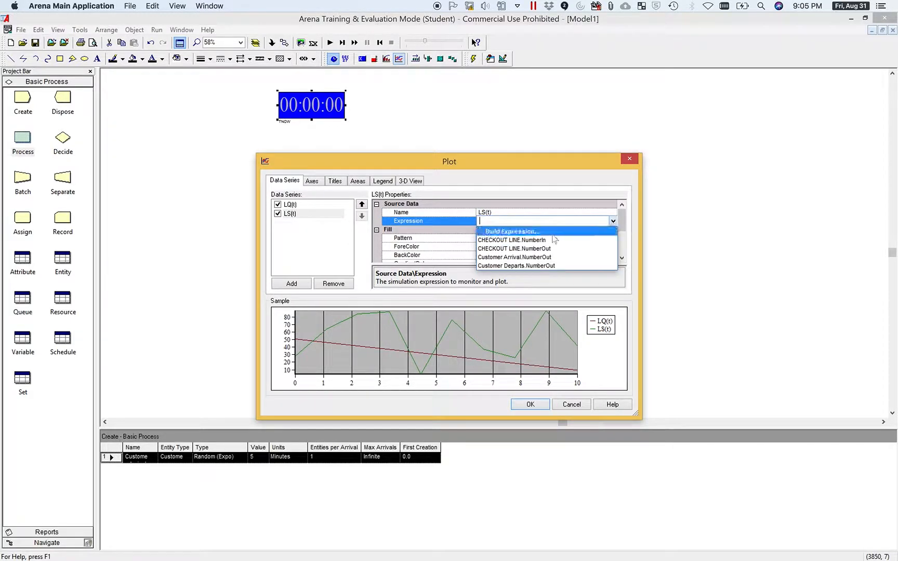
click(543, 236)
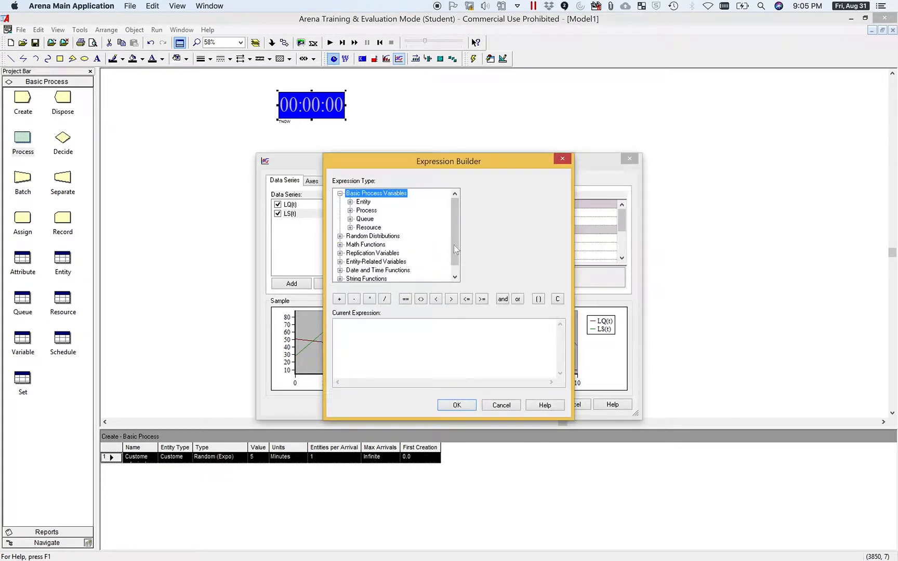
click(350, 202)
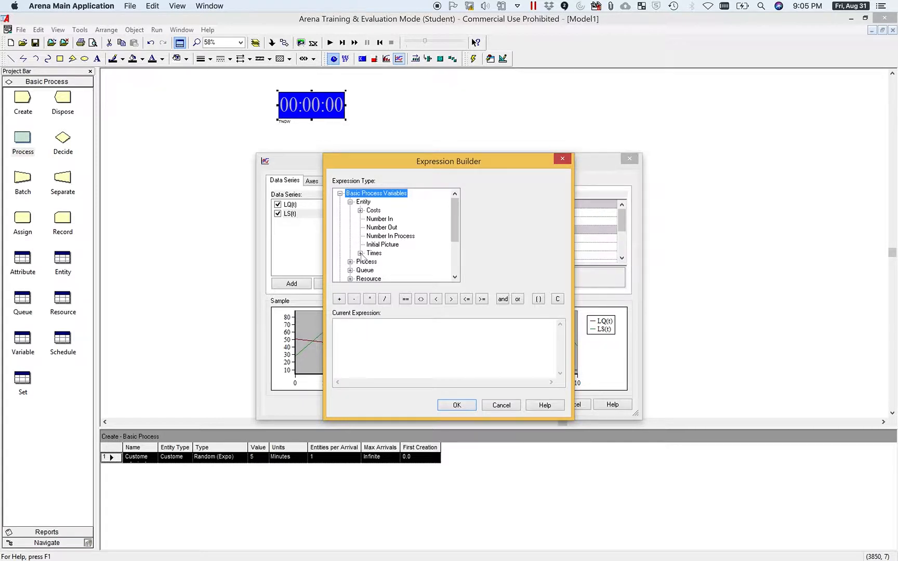
click(350, 202)
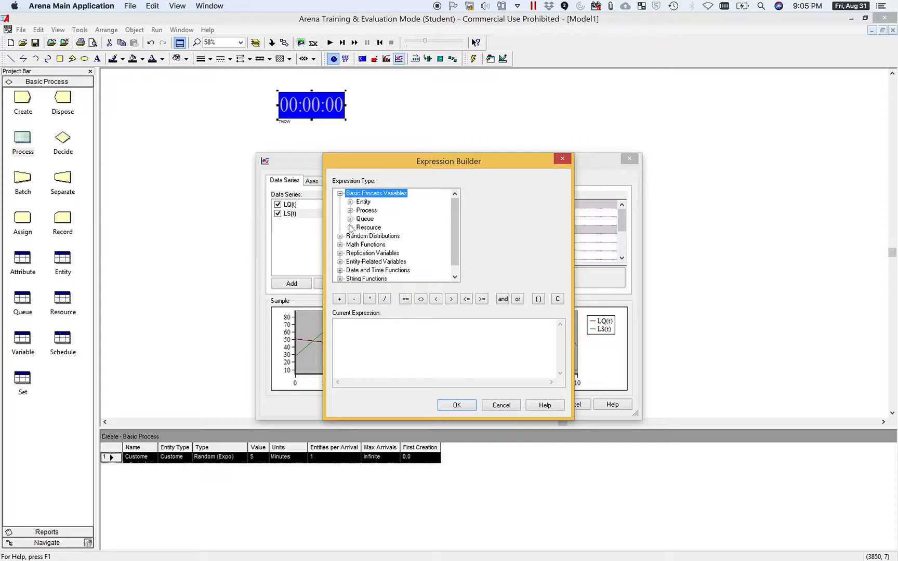
click(351, 211)
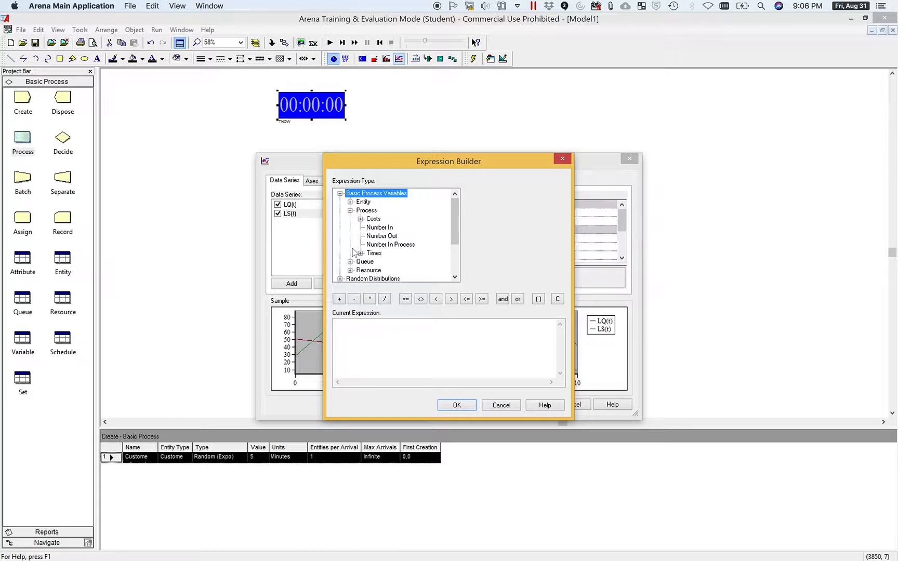
click(350, 210)
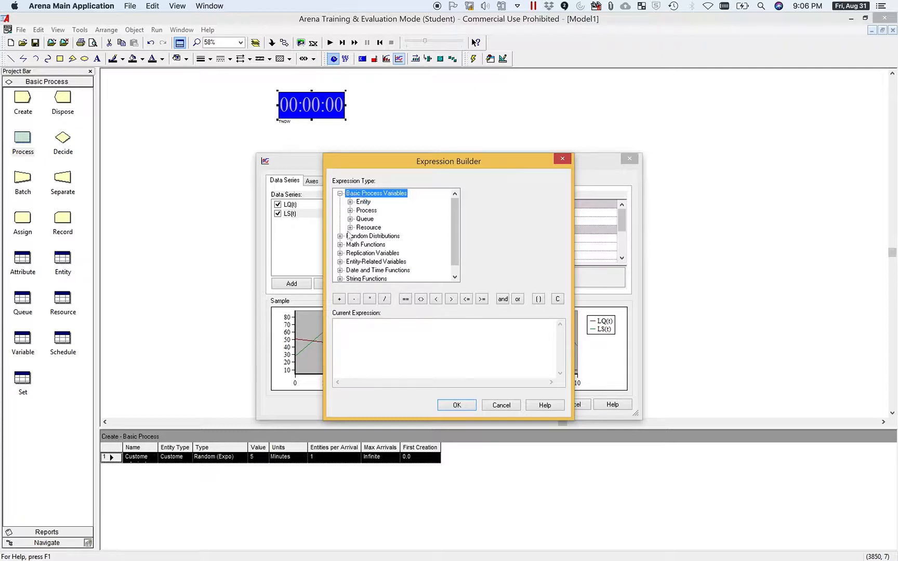
click(350, 227)
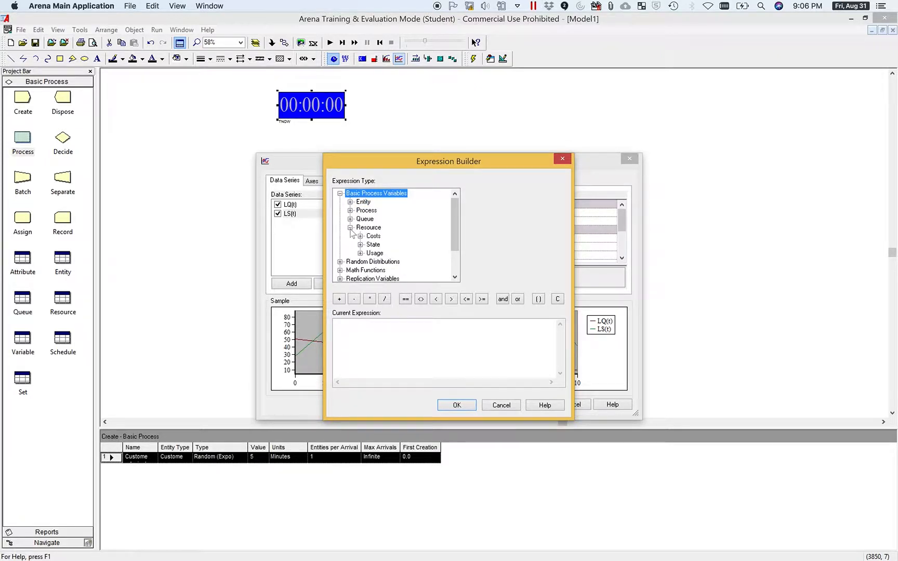
click(360, 244)
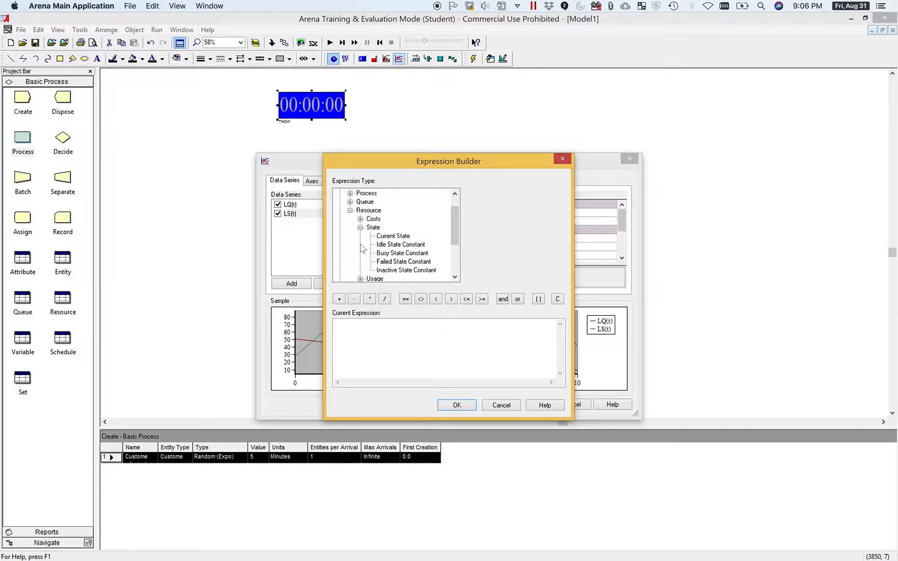
click(393, 237)
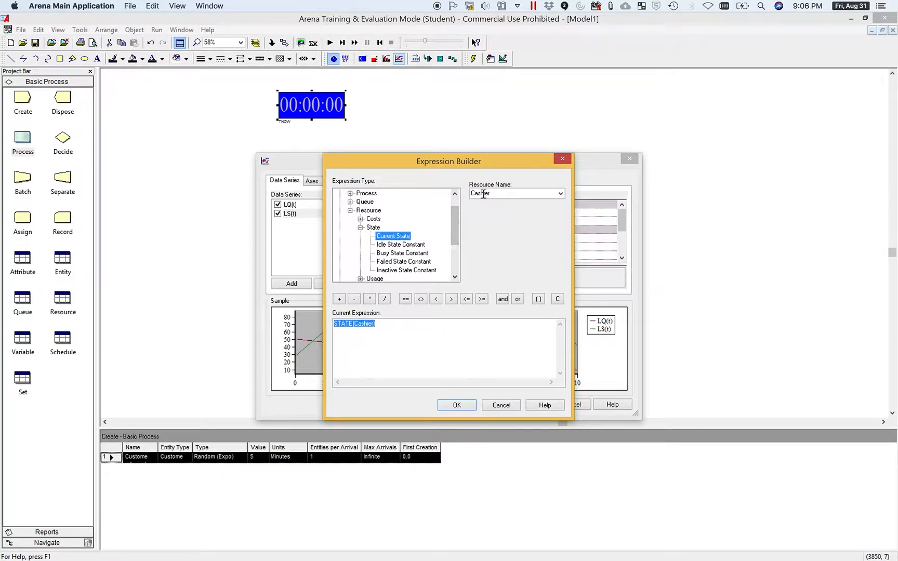
click(387, 324)
click(406, 299)
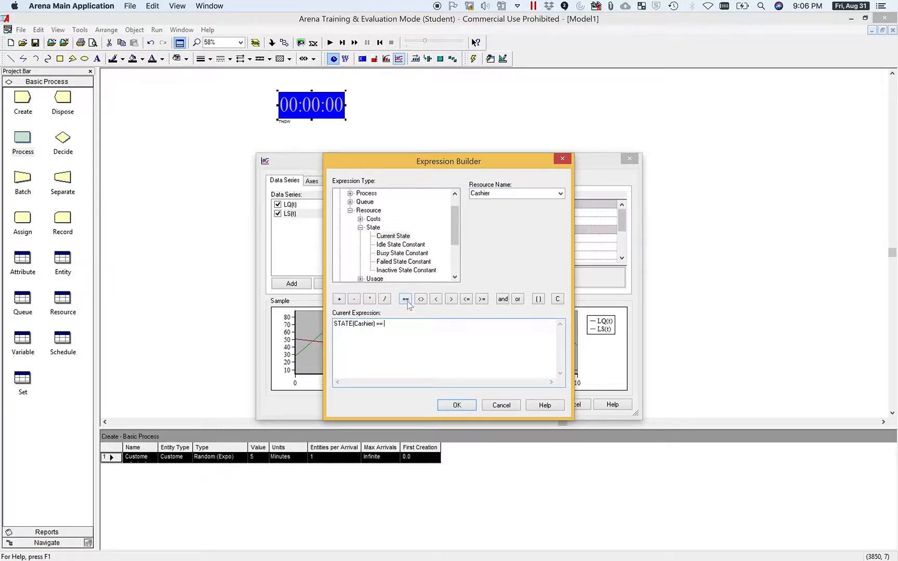
click(397, 254)
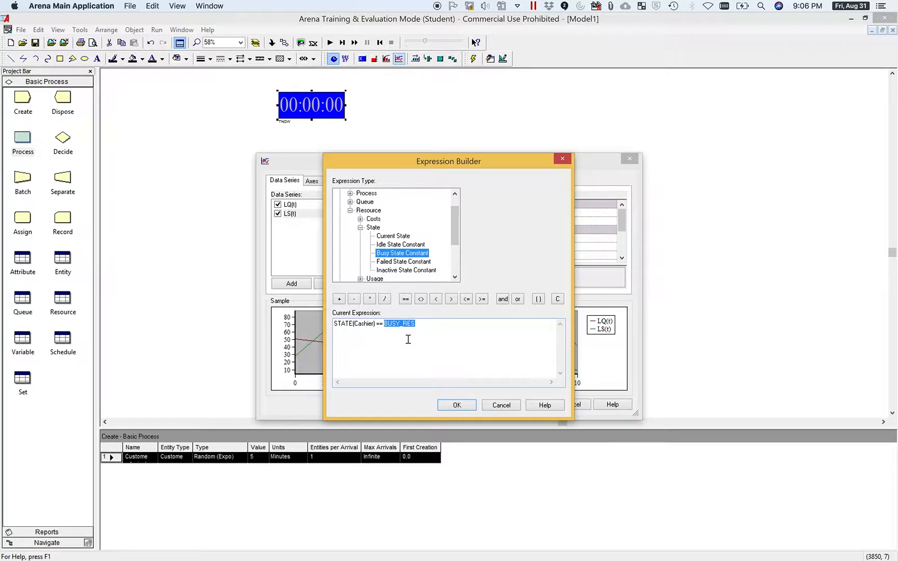
click(457, 405)
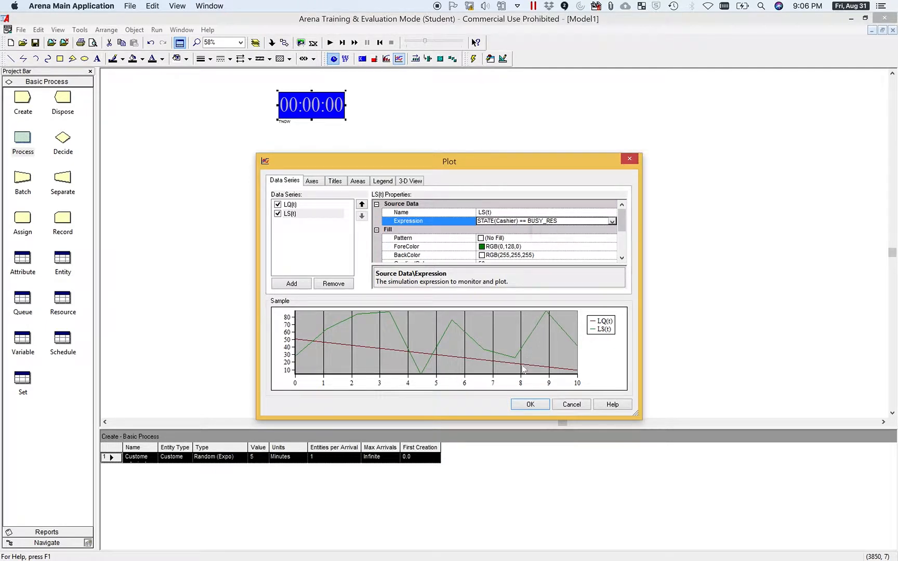
Accept the plot settings and place the LQ(t) and LS(t) plot in the empty space beside the clock and flowchart.
click(531, 405)
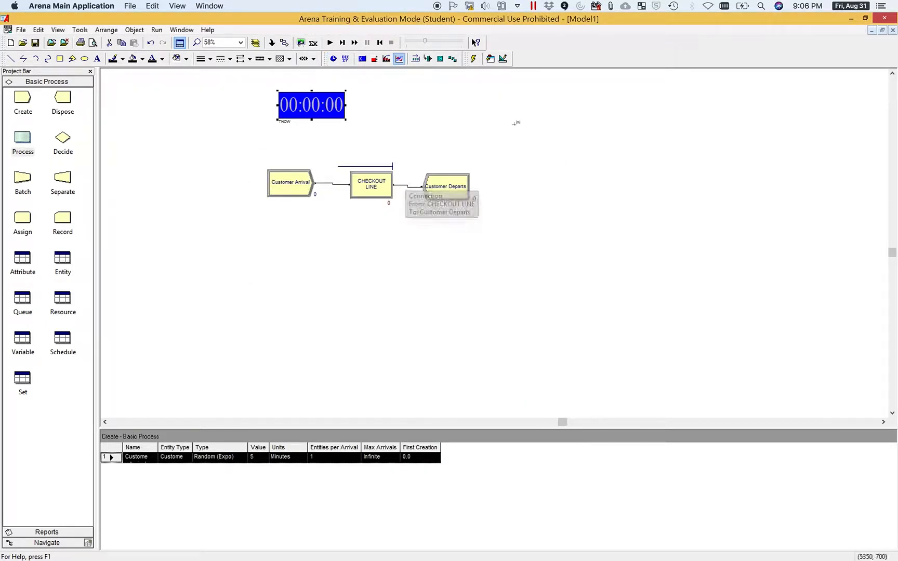
drag(518, 80, 773, 198)
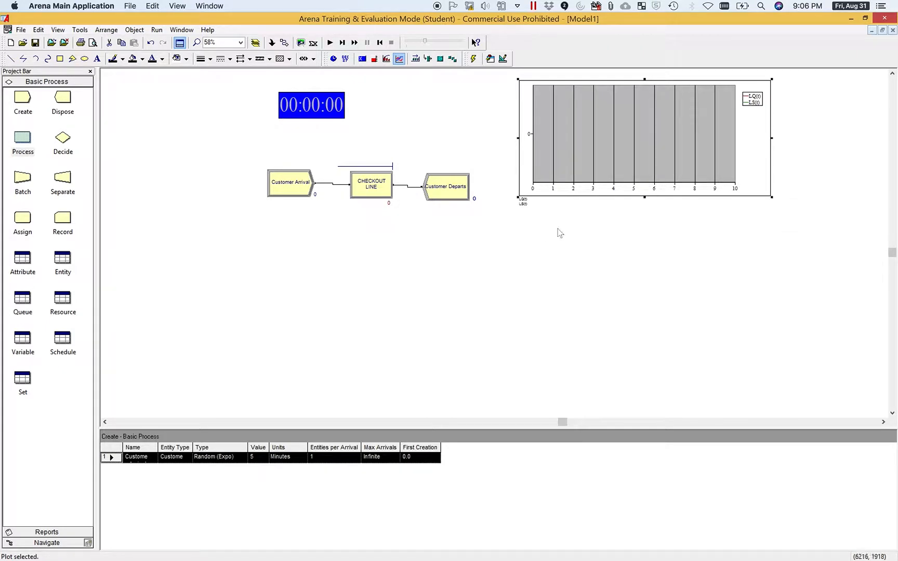
Start a second plot and add a data series named ATIS to it.
click(400, 60)
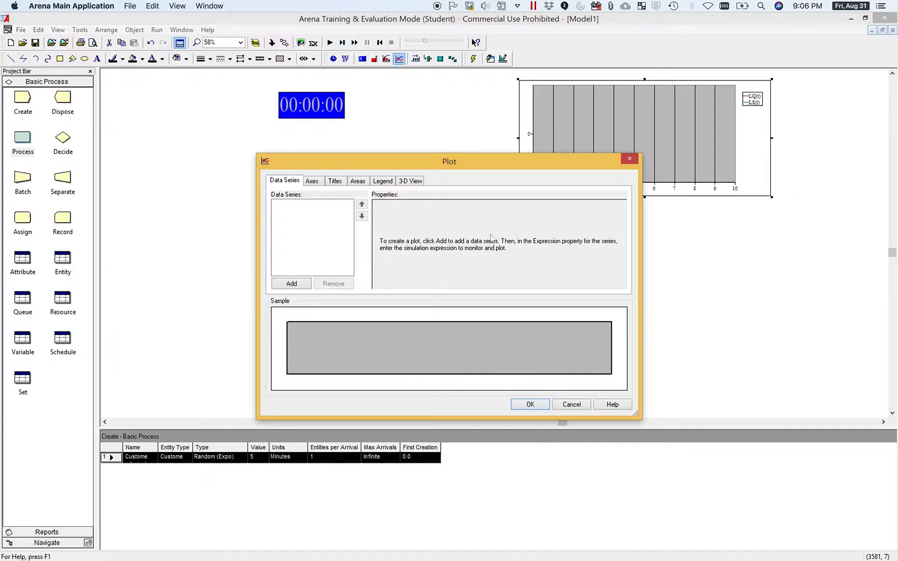
click(292, 284)
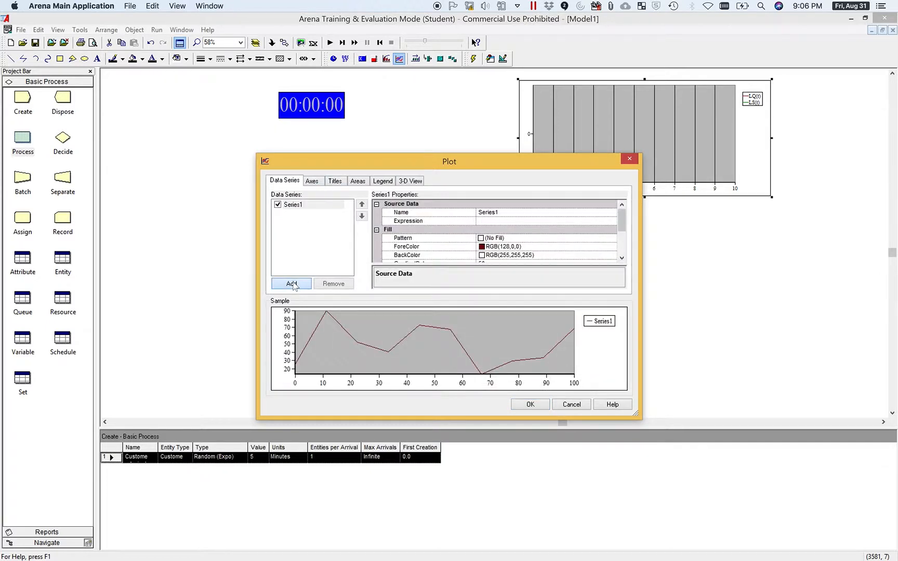
click(489, 213)
click(500, 213)
drag(499, 212, 472, 210)
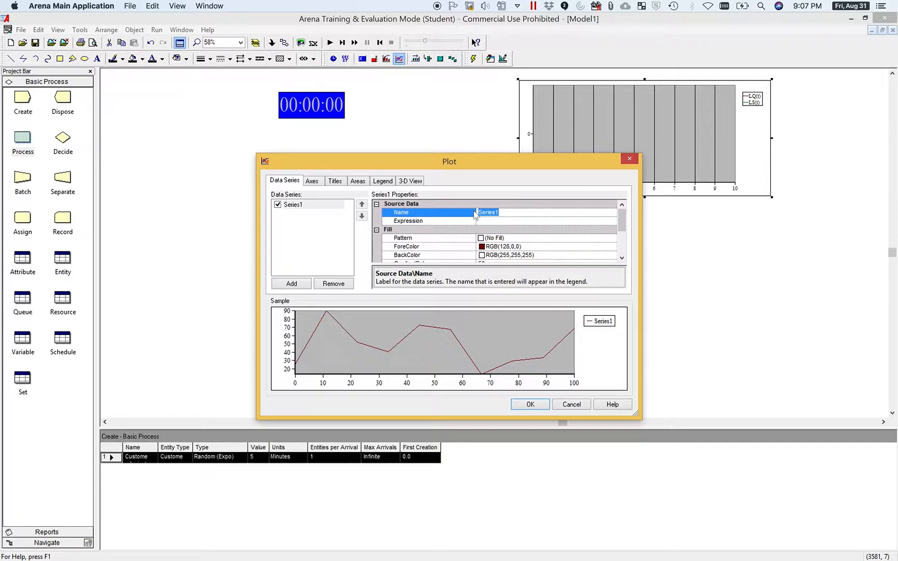
text(A)
Build the ATIS expression from the average total time of the Customer entity, giving TAVG(Customer.TotalTime).
click(491, 220)
click(613, 222)
click(529, 232)
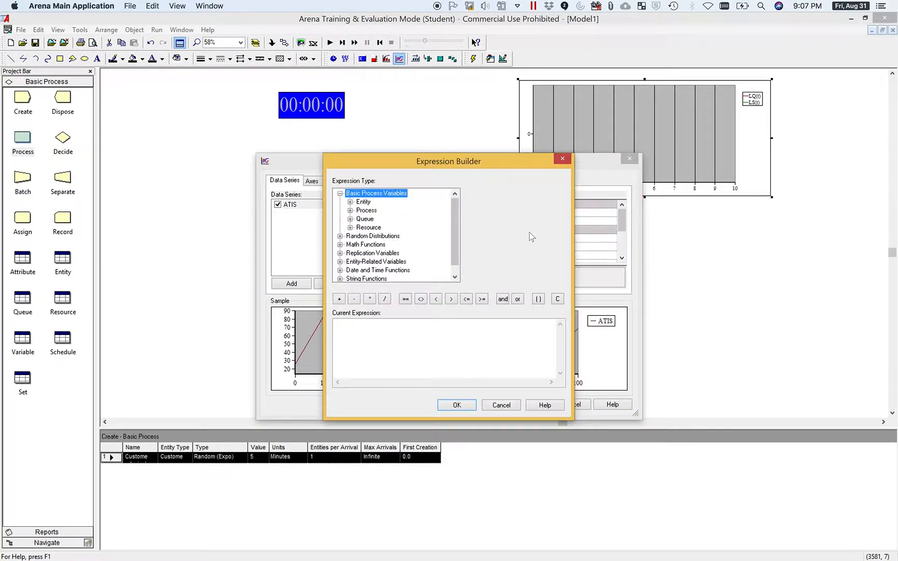
click(350, 202)
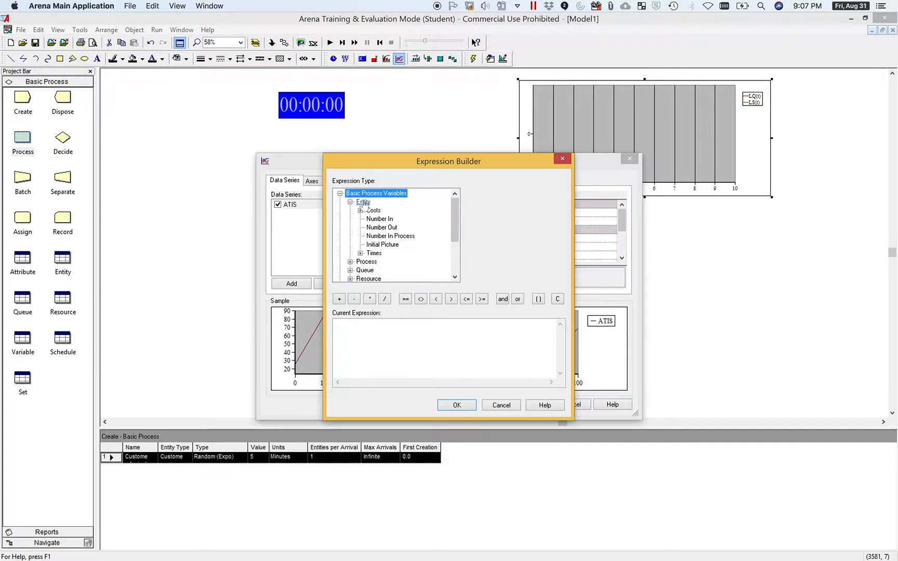
click(361, 253)
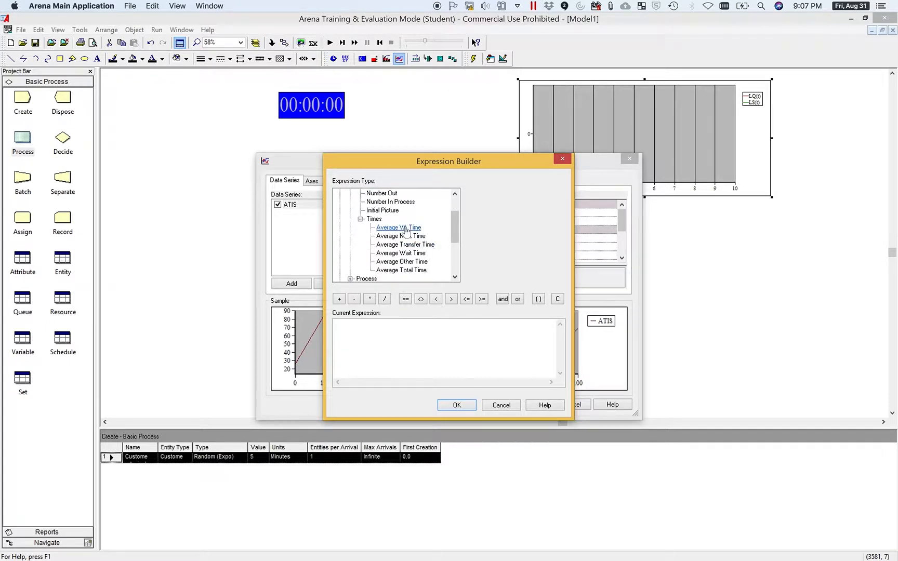
click(406, 271)
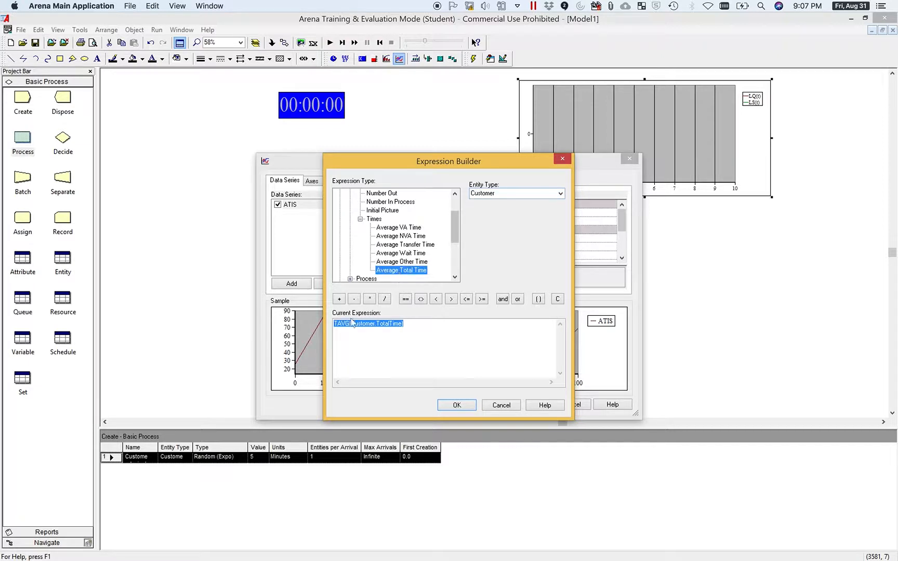
click(452, 405)
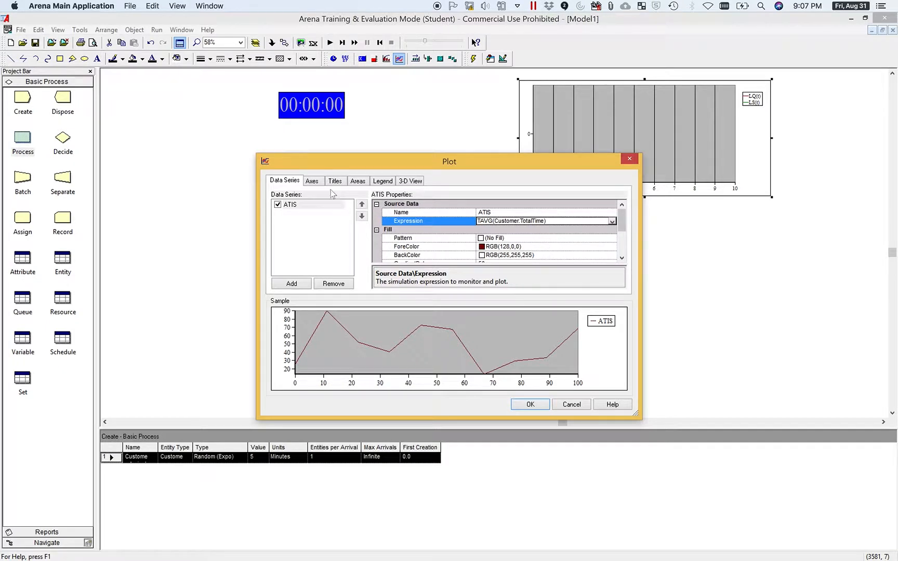
Make the major gridlines of the ATIS plot's Time (X) axis visible.
click(313, 182)
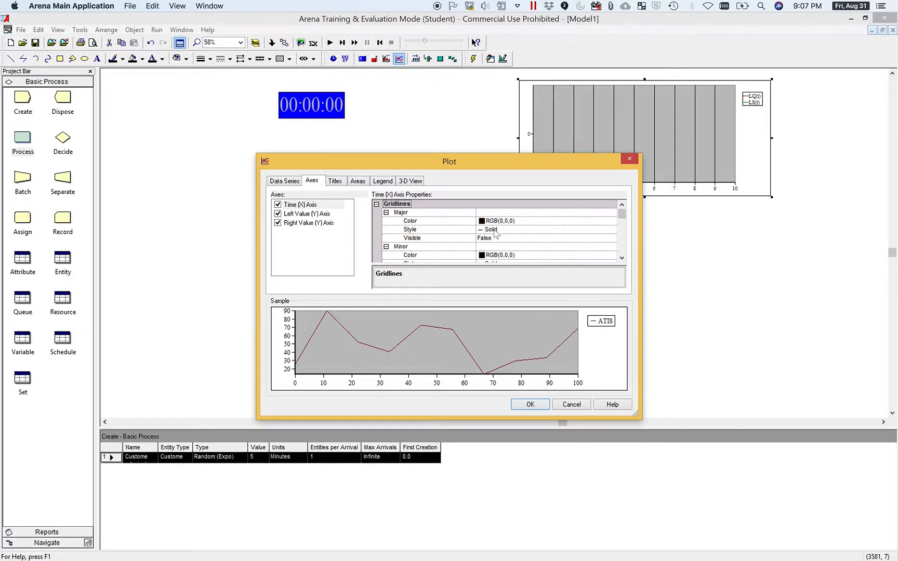
click(489, 239)
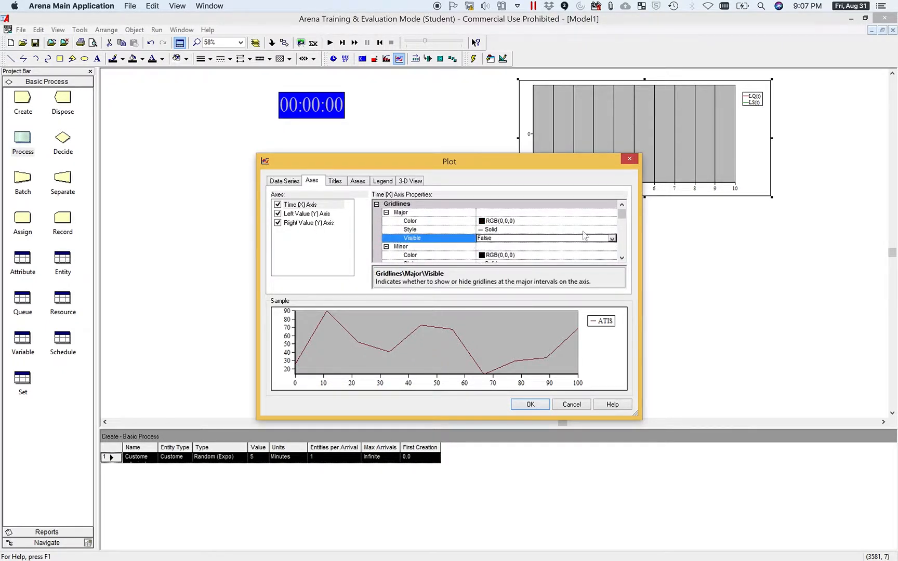
click(613, 238)
click(528, 259)
Set the ATIS plot's Time (X) axis scale to a maximum of 5 with a major increment of 0.5.
click(622, 259)
click(622, 258)
click(621, 258)
click(621, 258)
click(622, 259)
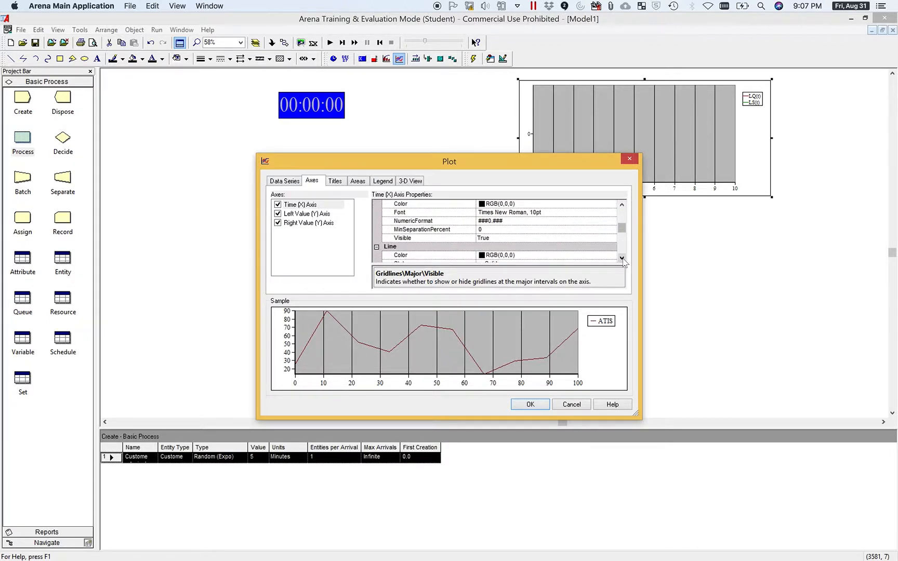
click(622, 259)
click(622, 258)
click(622, 259)
click(622, 205)
click(622, 205)
click(622, 205)
click(622, 205)
click(622, 205)
click(622, 205)
click(622, 258)
click(622, 259)
click(622, 258)
click(622, 258)
click(622, 259)
click(622, 258)
click(622, 259)
click(622, 258)
click(622, 259)
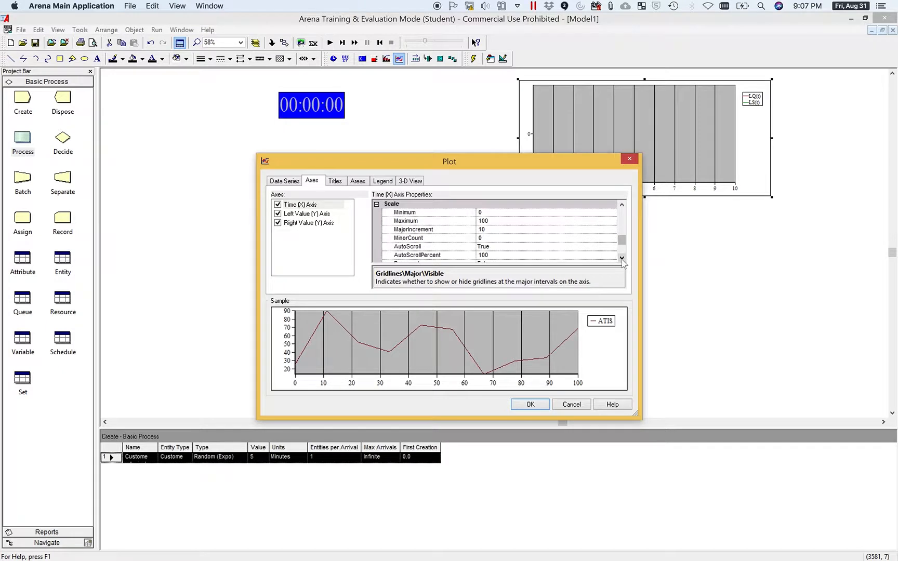
click(484, 221)
click(485, 222)
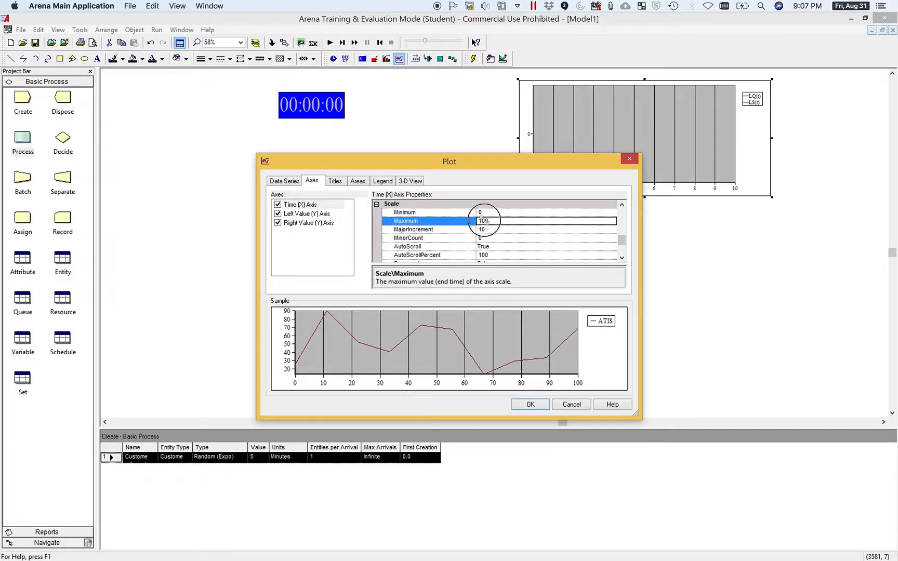
click(488, 221)
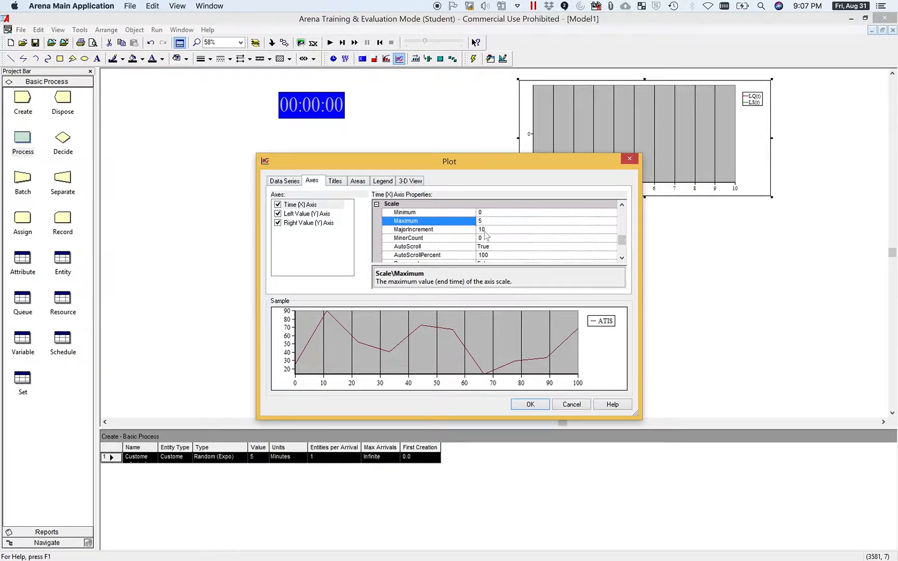
click(491, 230)
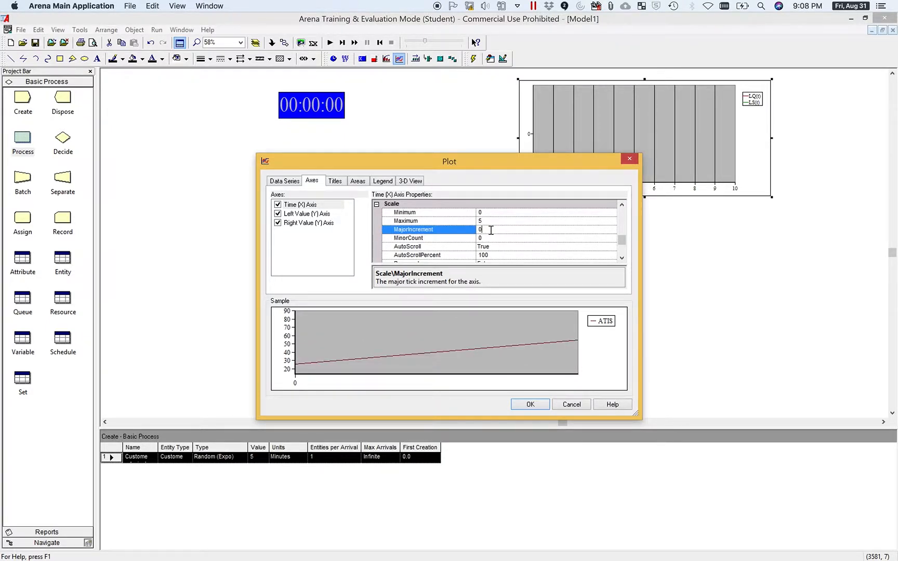
Accept the settings and place the ATIS plot directly below the first plot at about the same size.
click(530, 405)
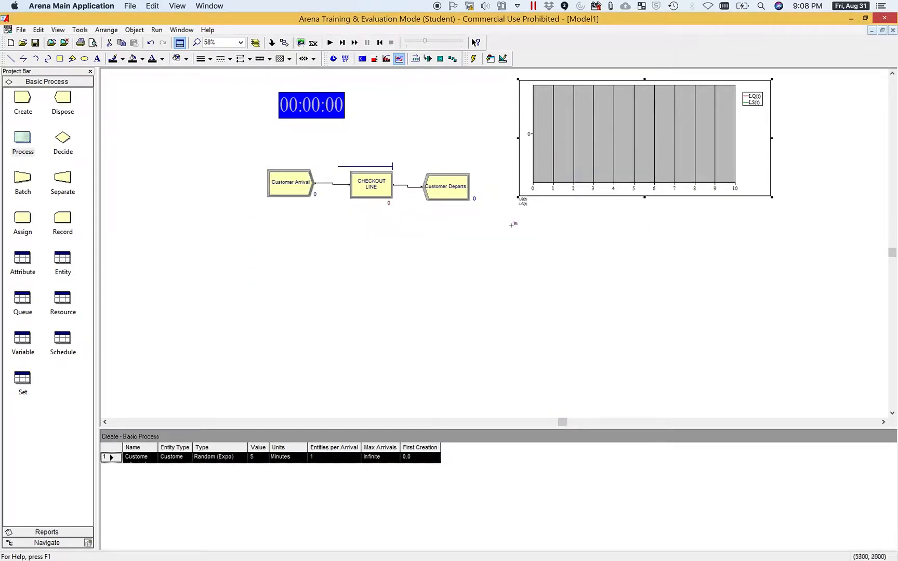
drag(518, 222, 772, 349)
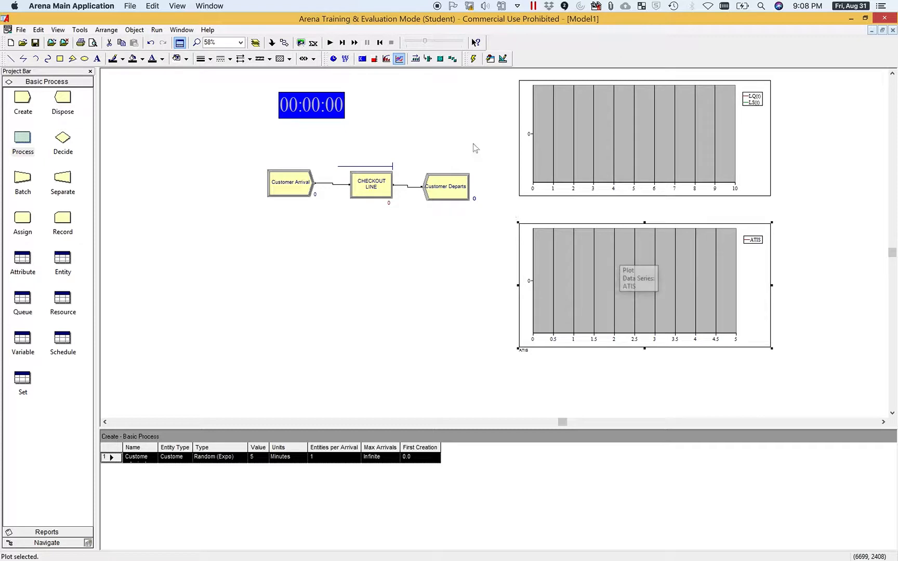
Run the simulation, pause it partway, and examine the ATIS plot.
click(330, 42)
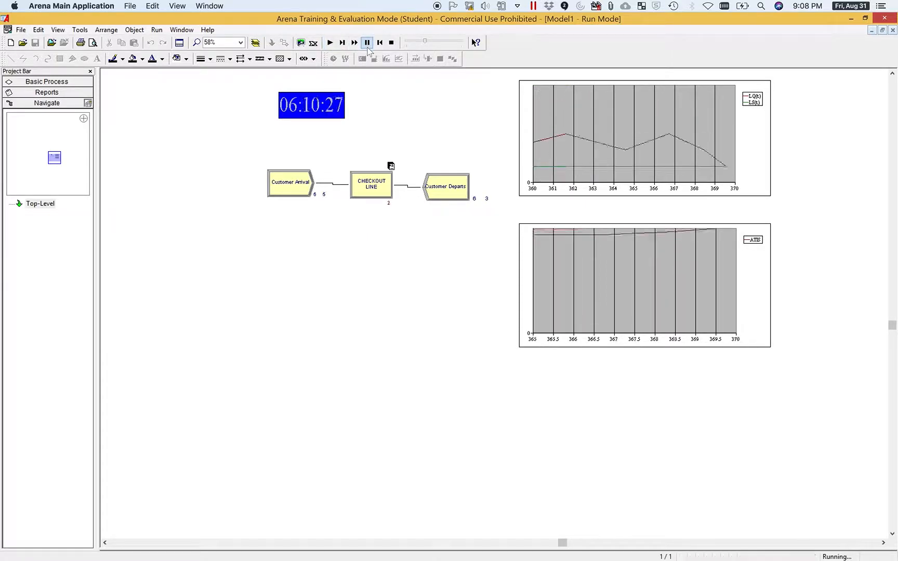
click(367, 46)
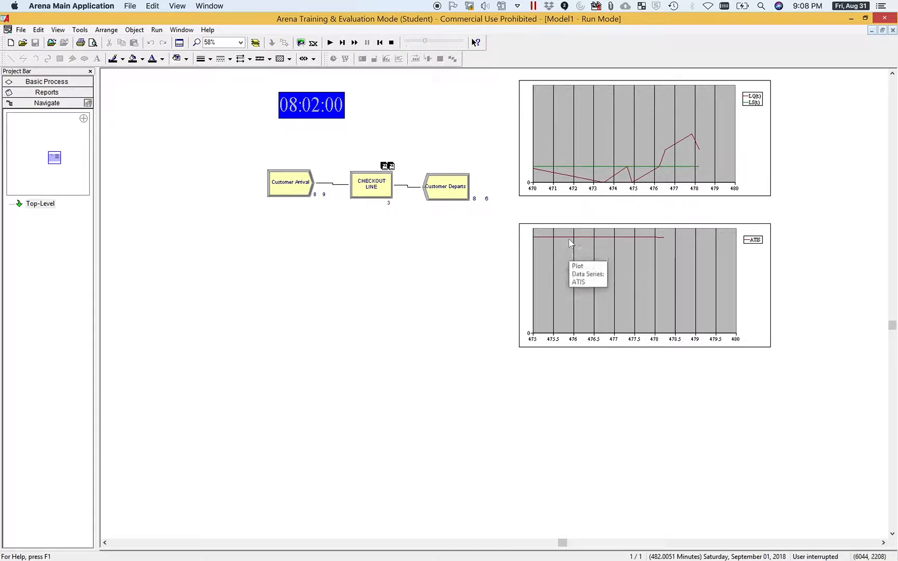
click(753, 241)
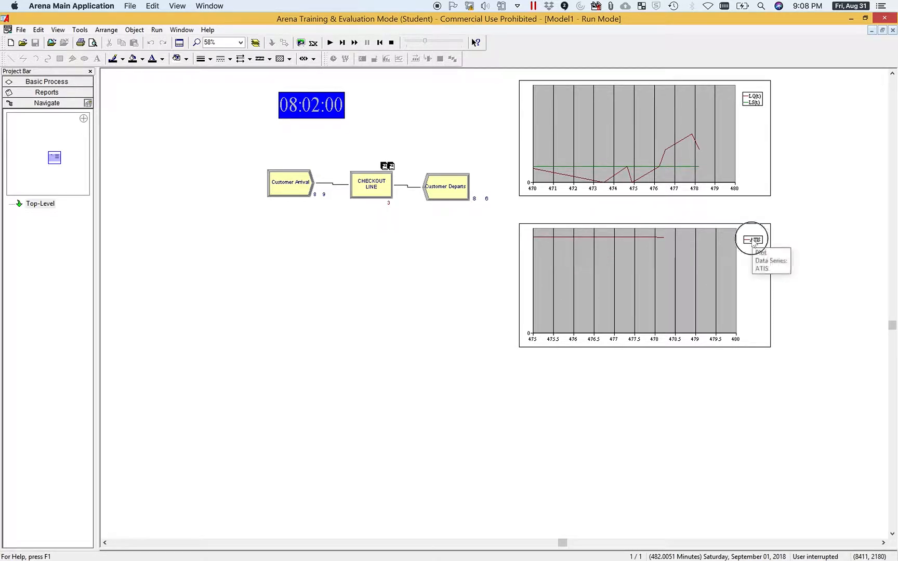
Set the maximum of the ATIS plot's Time (X) axis scale to 0.5 and accept the plot settings.
double_click(754, 242)
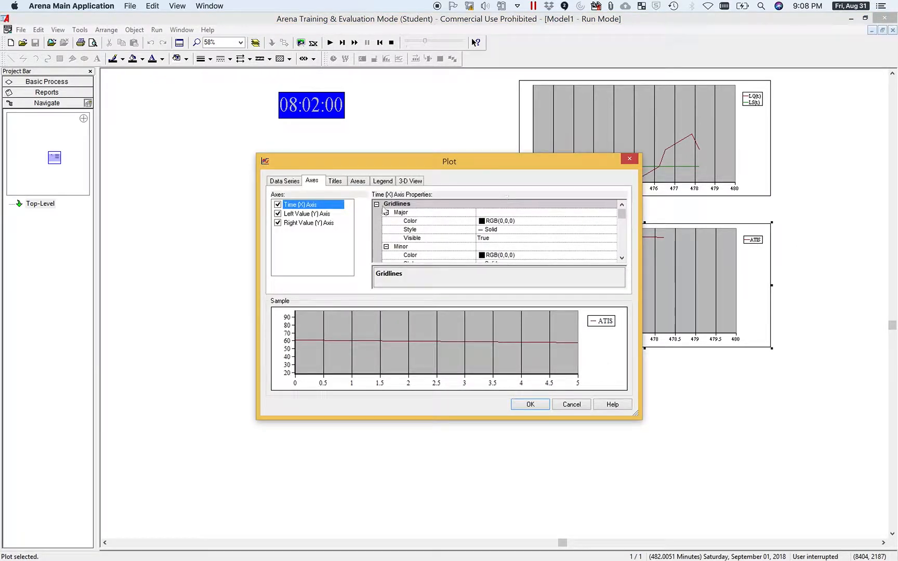
click(622, 258)
drag(622, 259, 623, 262)
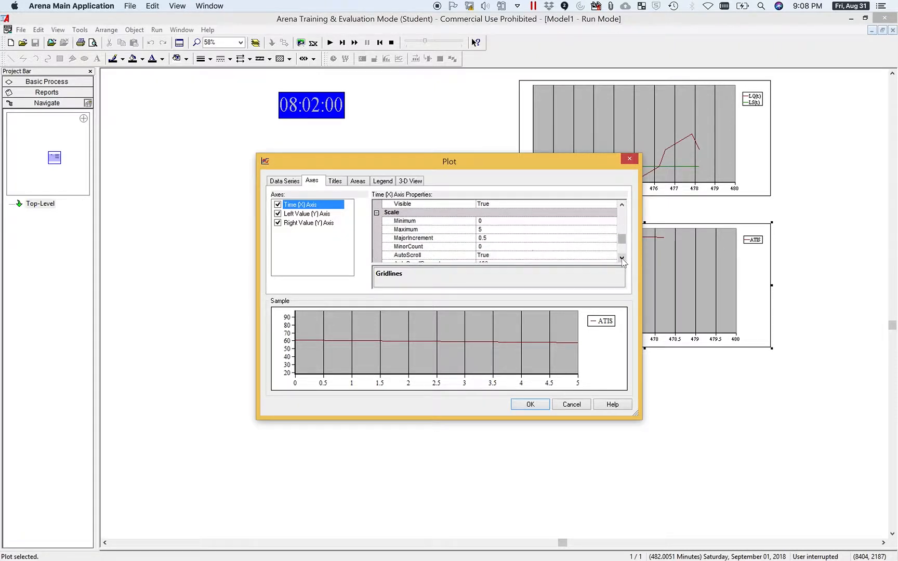
click(484, 229)
key(BackSpace)
text(0.)
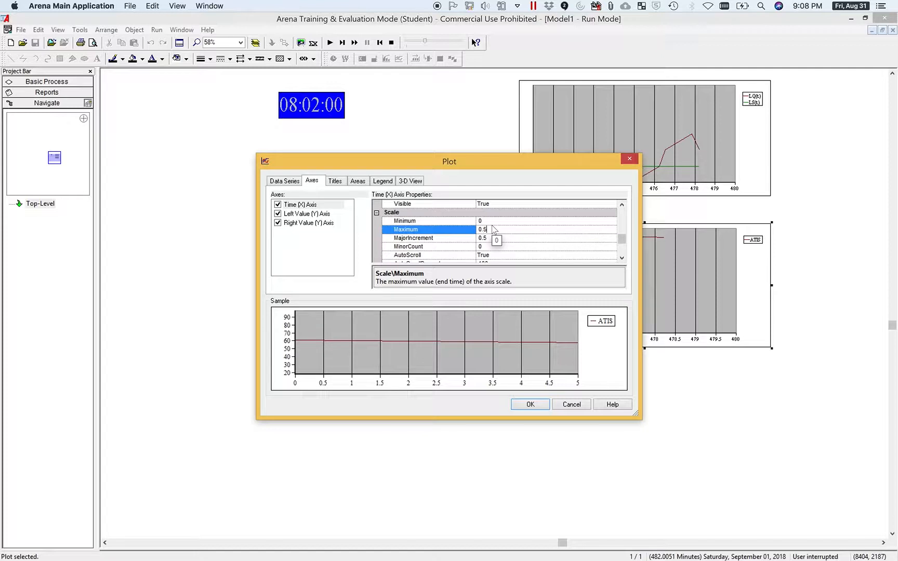
click(536, 406)
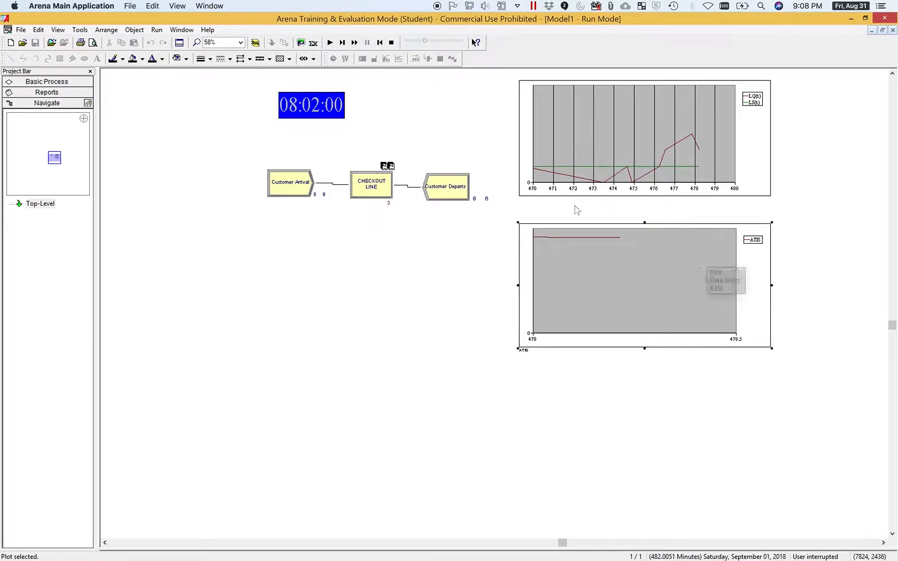
Resume the simulation to check the rescaled ATIS plot, and end the run.
click(329, 42)
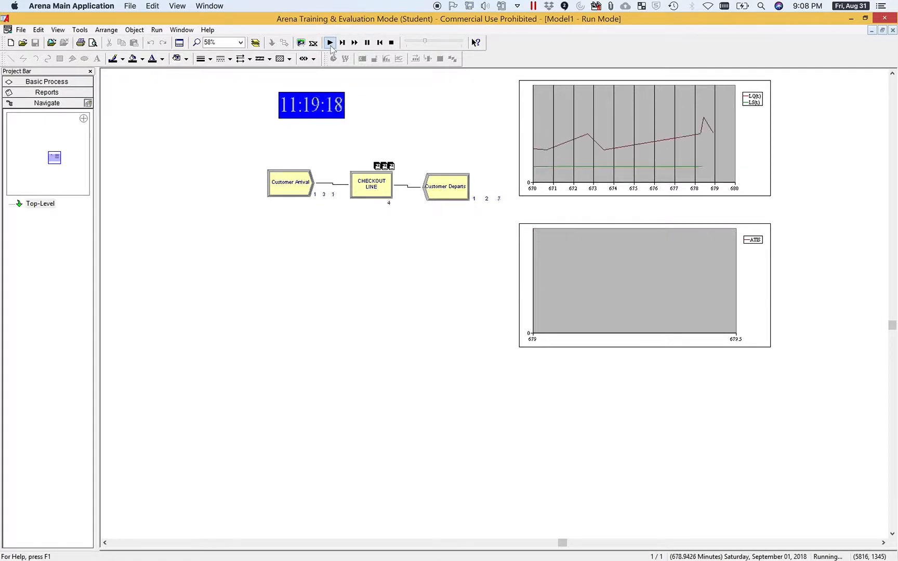
click(392, 43)
click(391, 43)
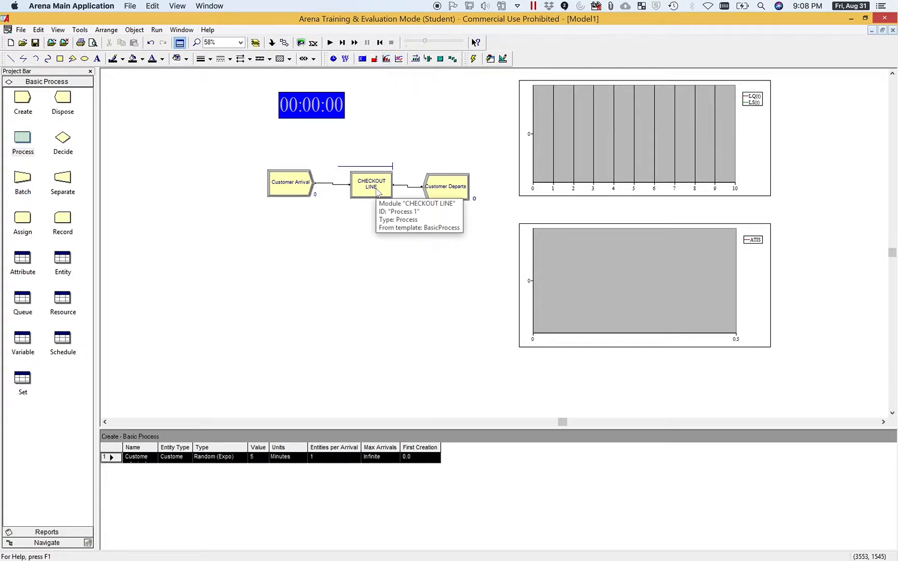
Set the Customer Arrival module's time between arrivals to a value of 3 minutes.
double_click(290, 186)
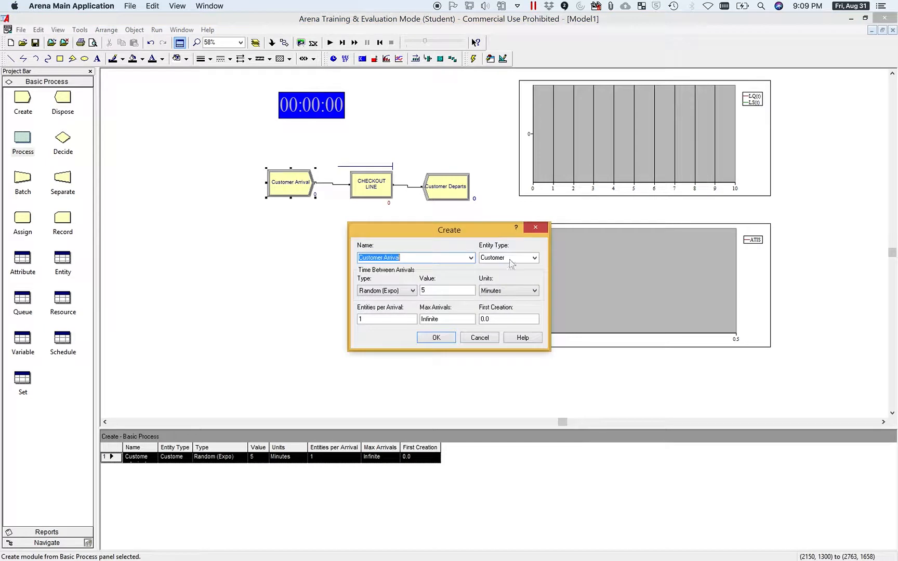
click(447, 291)
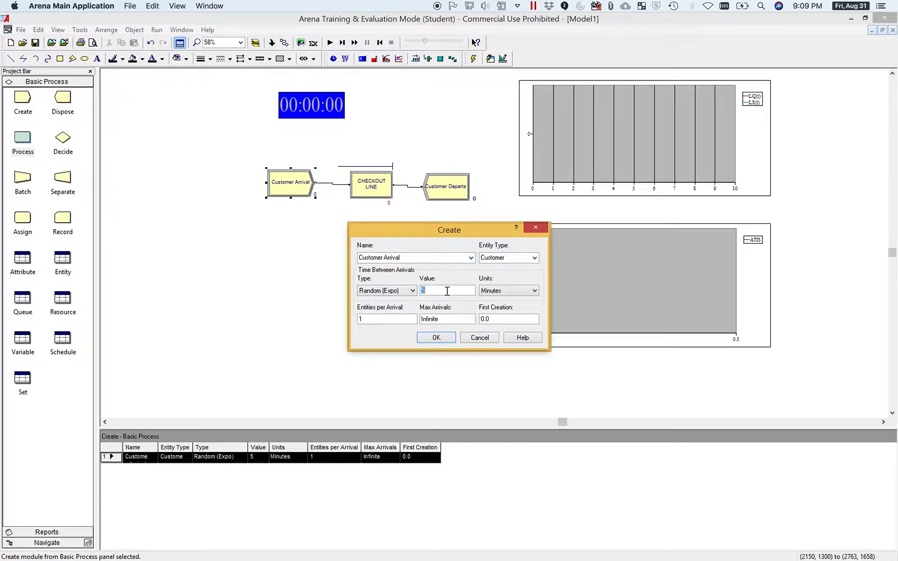
click(436, 339)
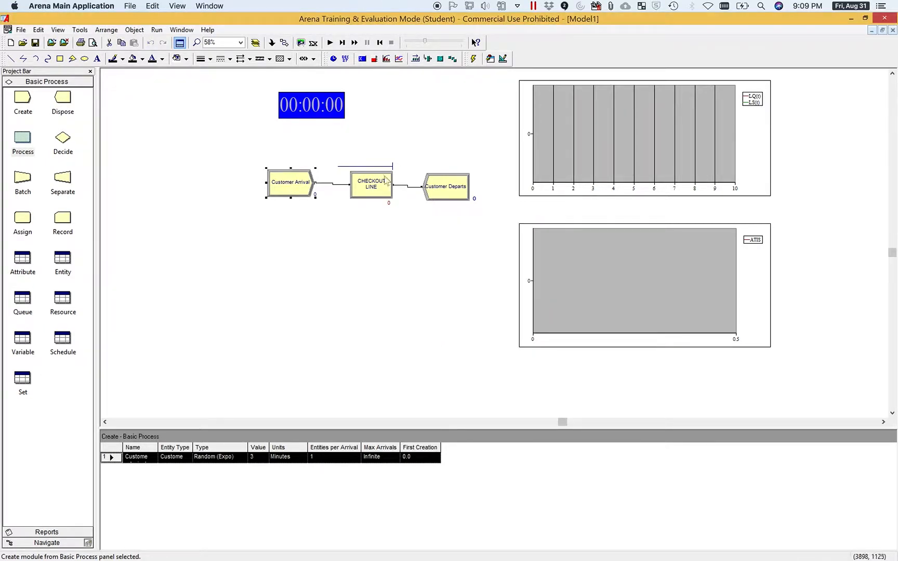
Review the delay expression of the CHECKOUT LINE process and accept its settings.
double_click(386, 182)
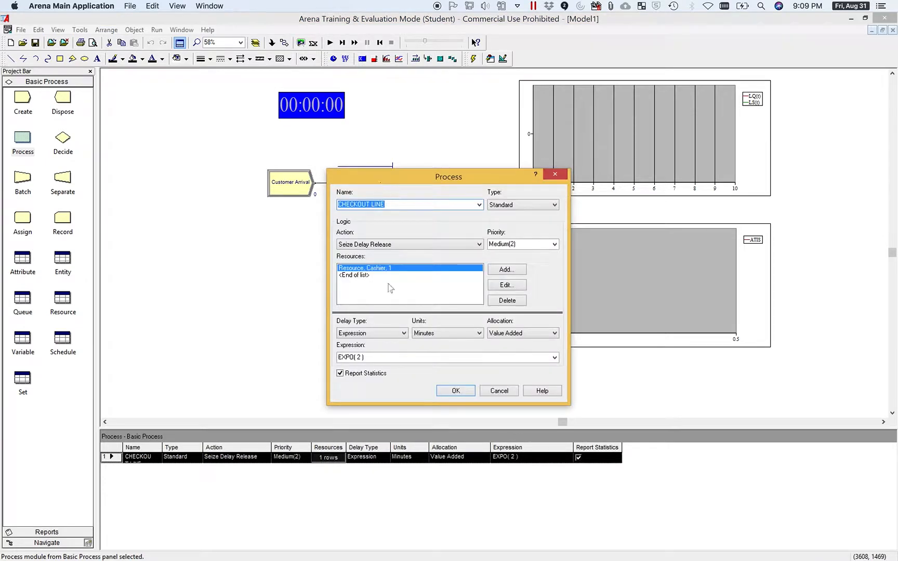
double_click(363, 357)
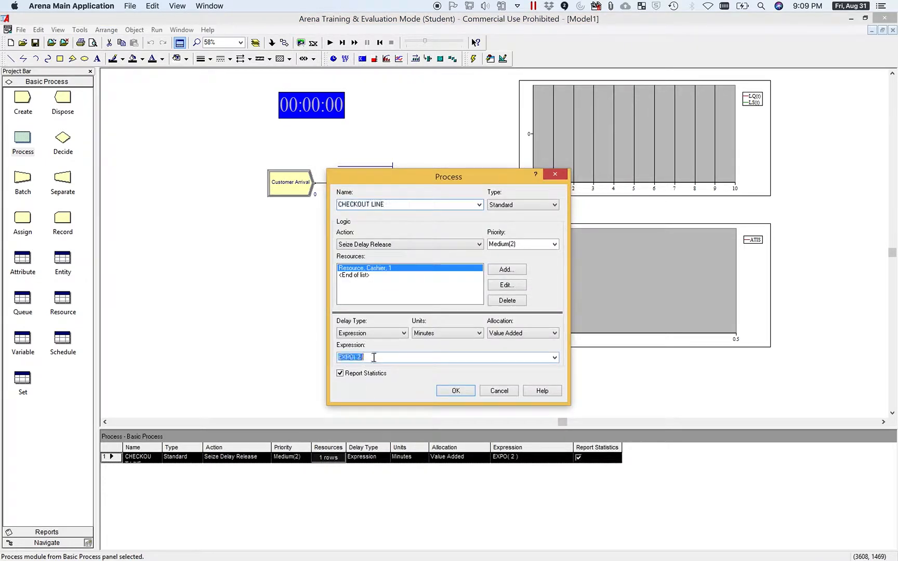
click(456, 391)
Run the simulation, pausing and resuming it several times to examine the checkout queue and both plots, and end the run.
click(330, 43)
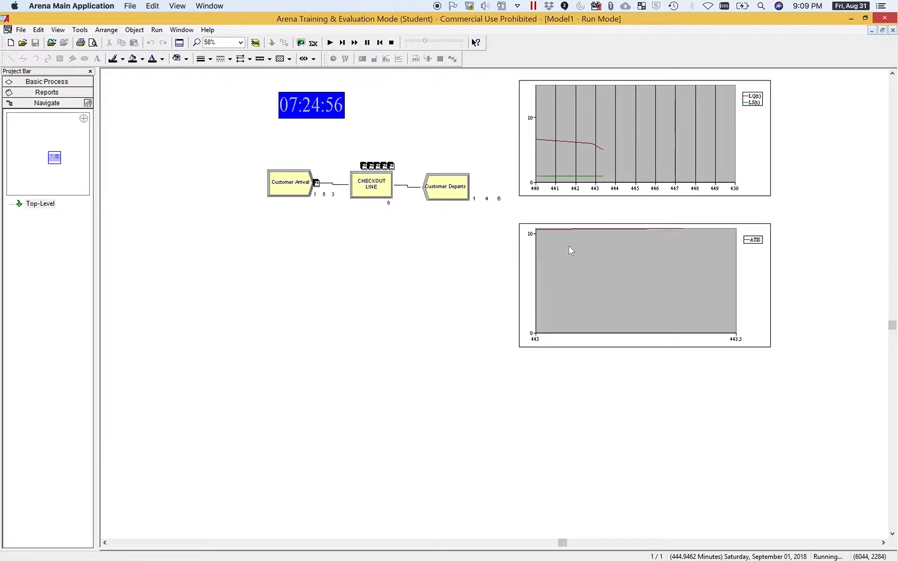
click(367, 43)
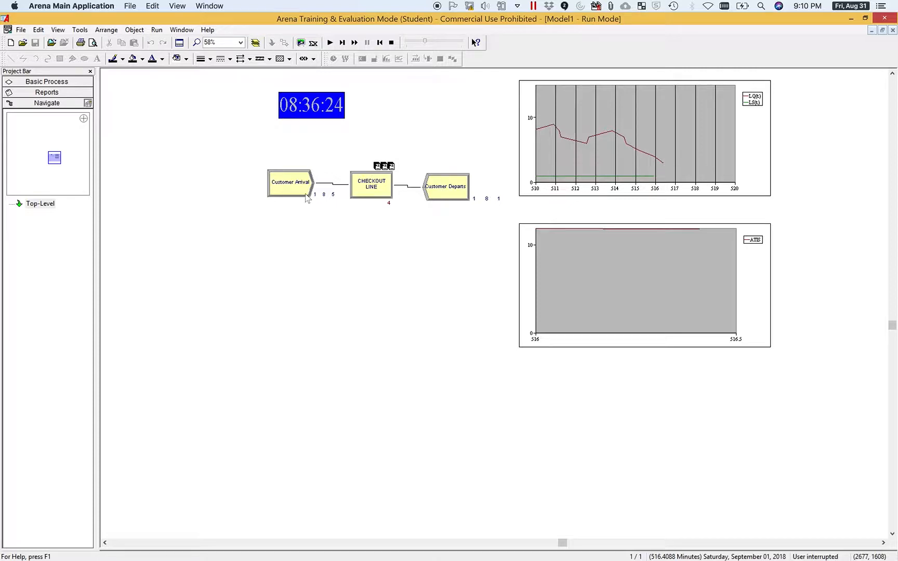
click(330, 42)
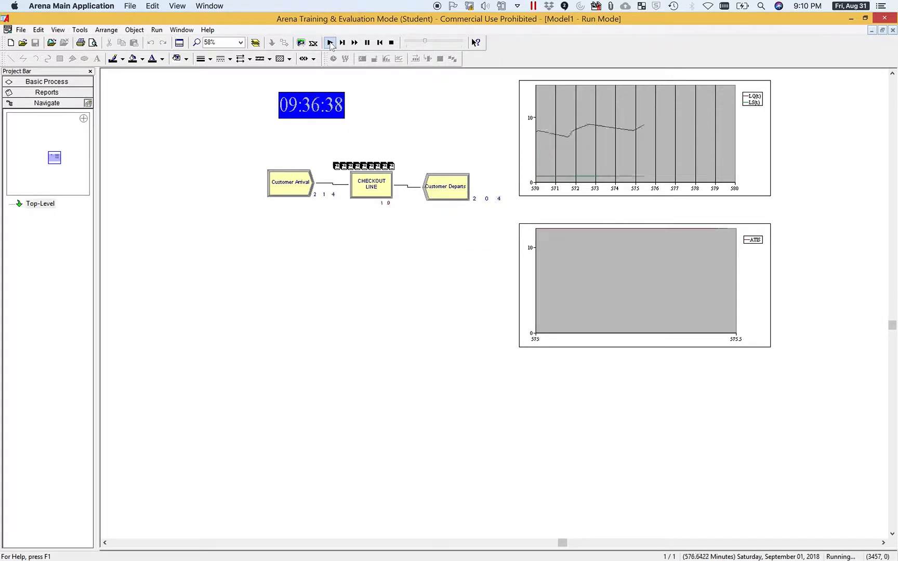
click(367, 44)
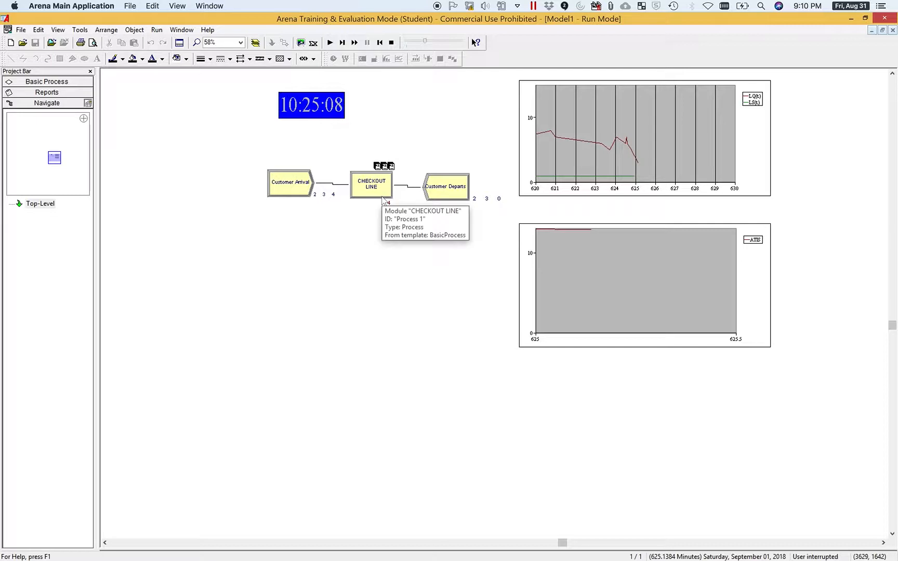
click(329, 43)
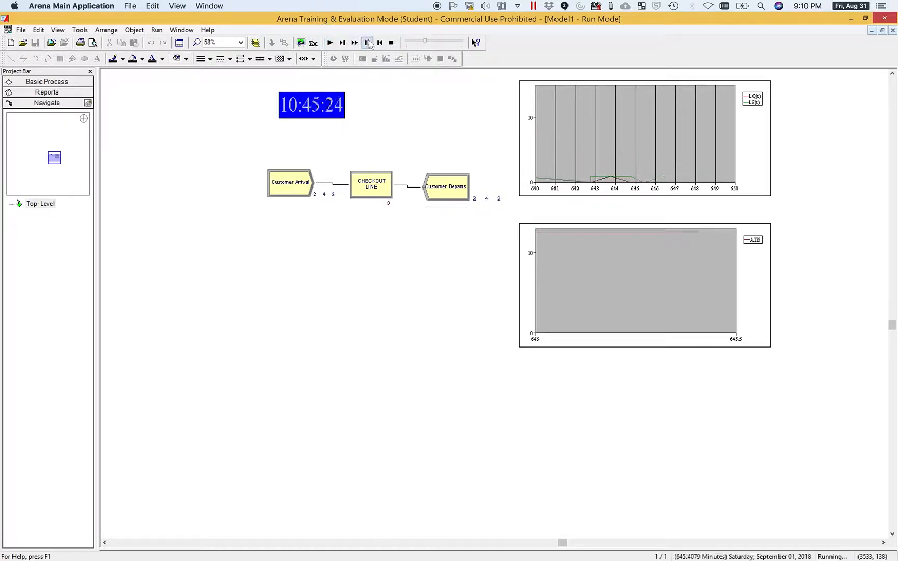
click(368, 43)
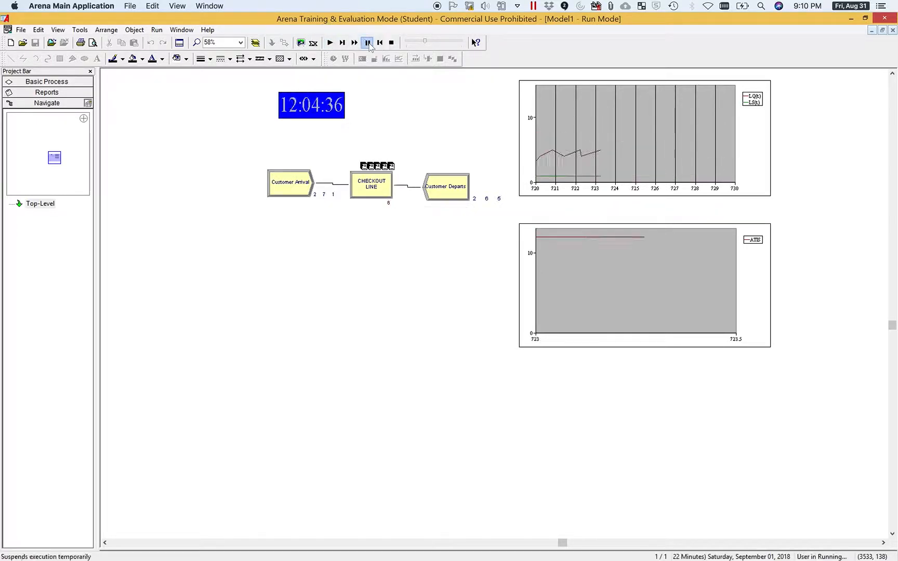
mouse_move(391, 167)
mouse_move(364, 167)
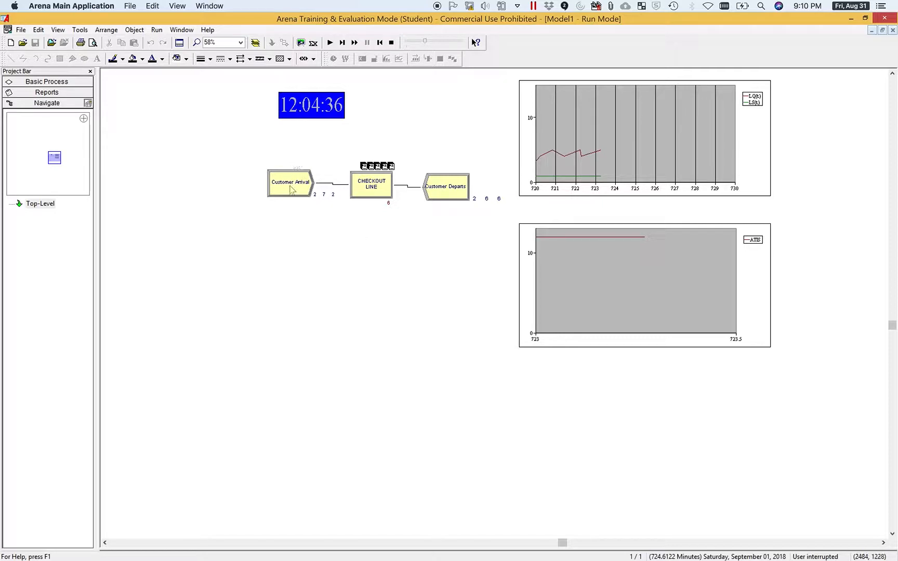
mouse_move(291, 188)
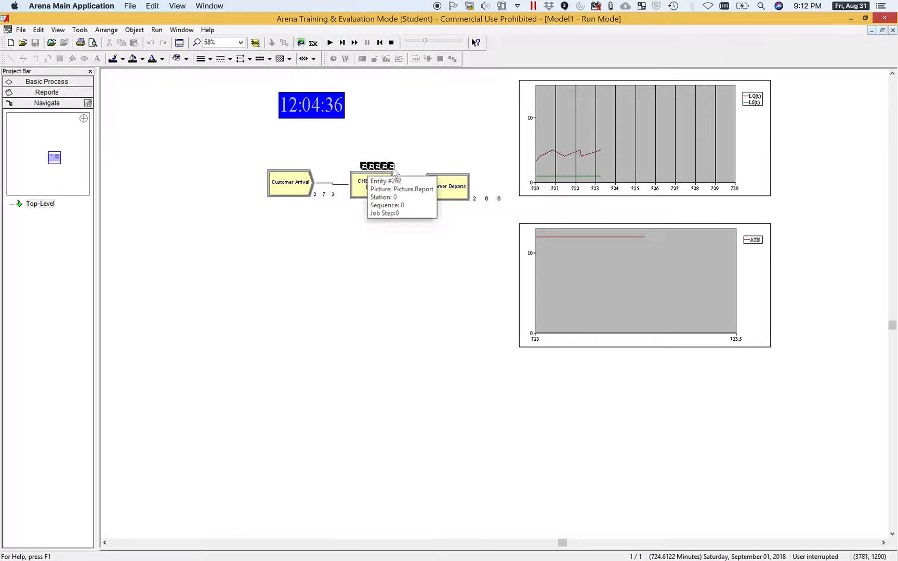
mouse_move(365, 169)
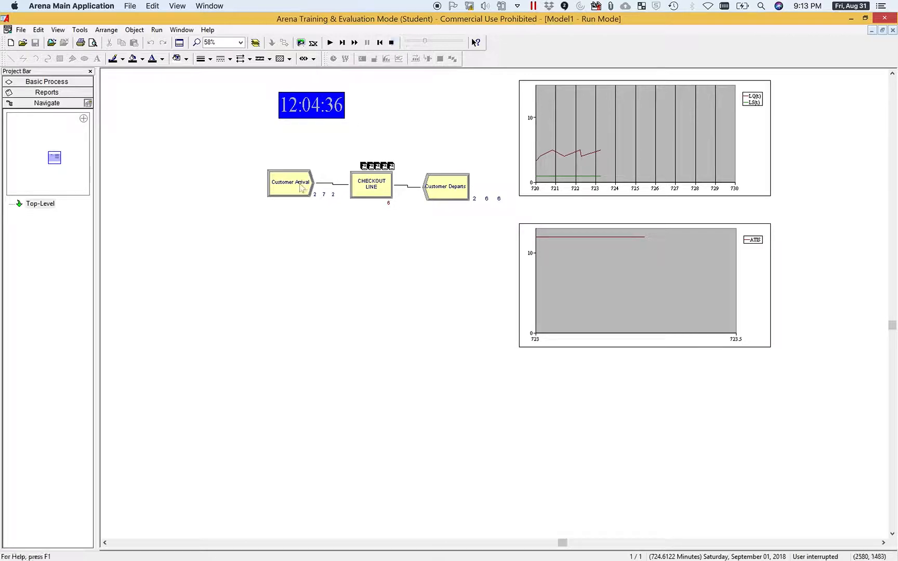
click(392, 43)
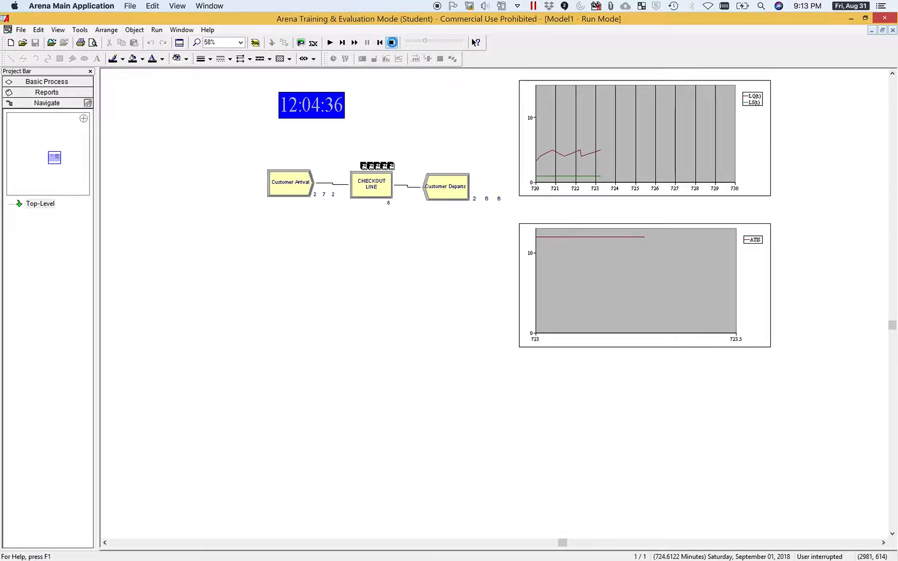
Review the Customer Arrival interarrival settings and the CHECKOUT LINE delay expression, cancelling out of both modules.
double_click(294, 187)
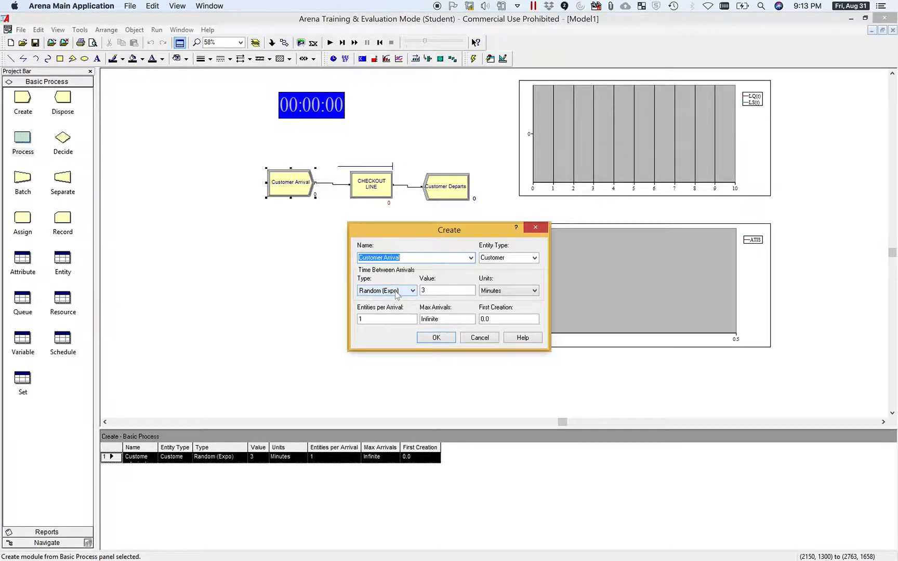
click(474, 339)
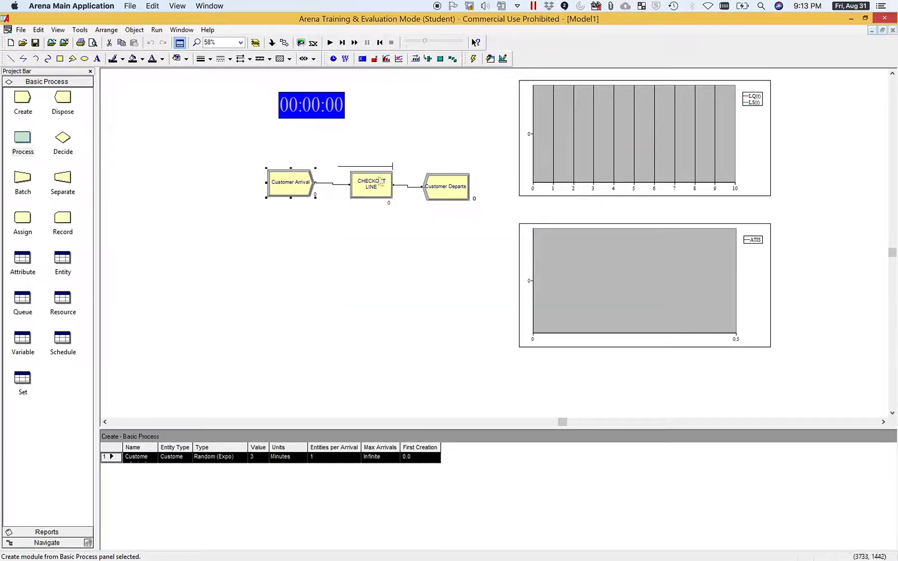
double_click(381, 182)
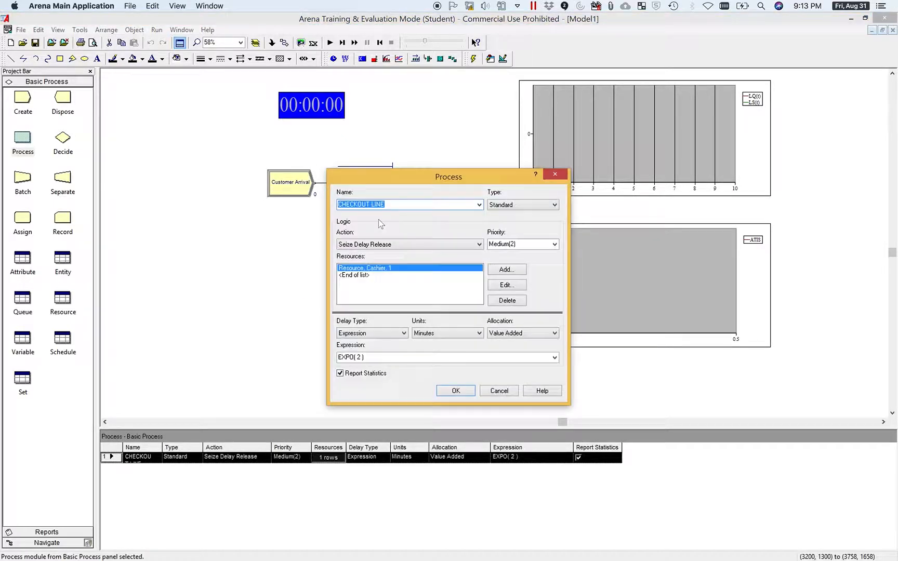
click(361, 359)
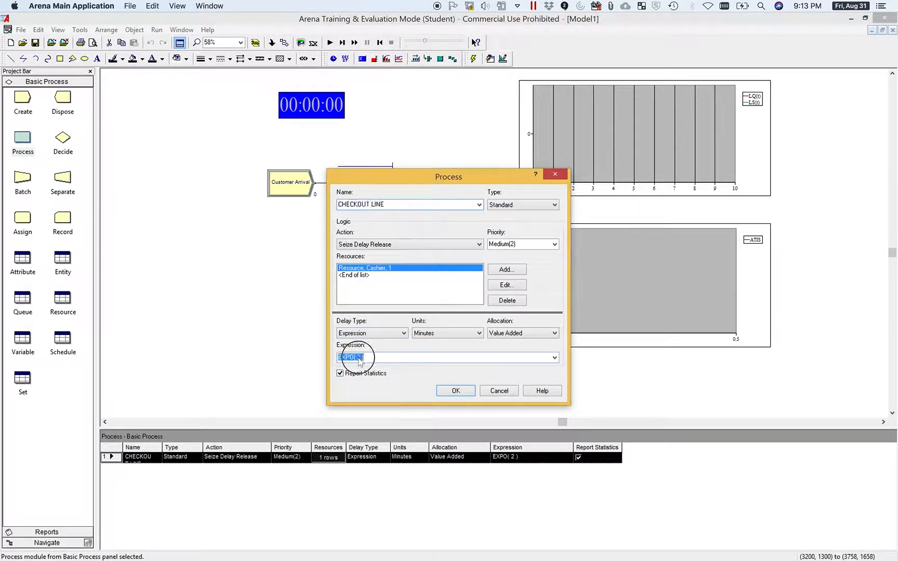
click(497, 391)
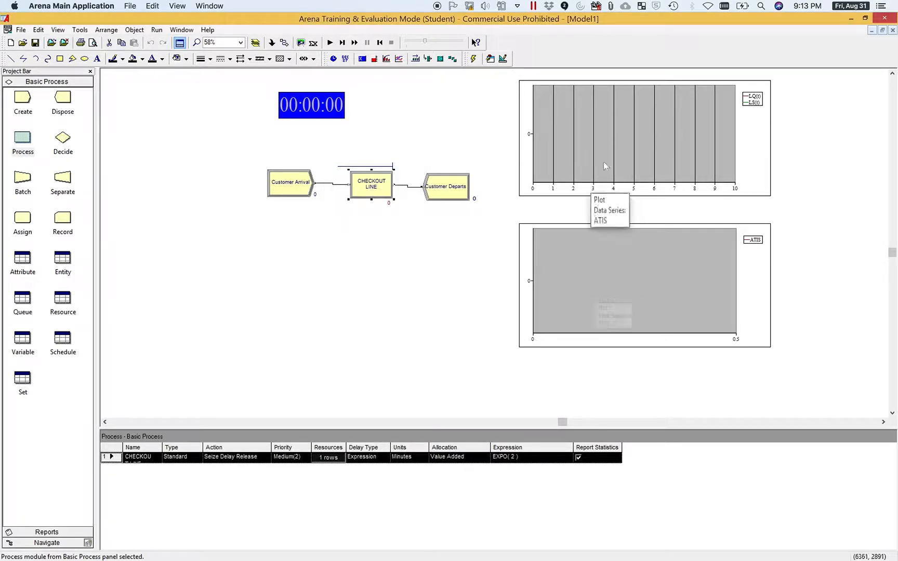